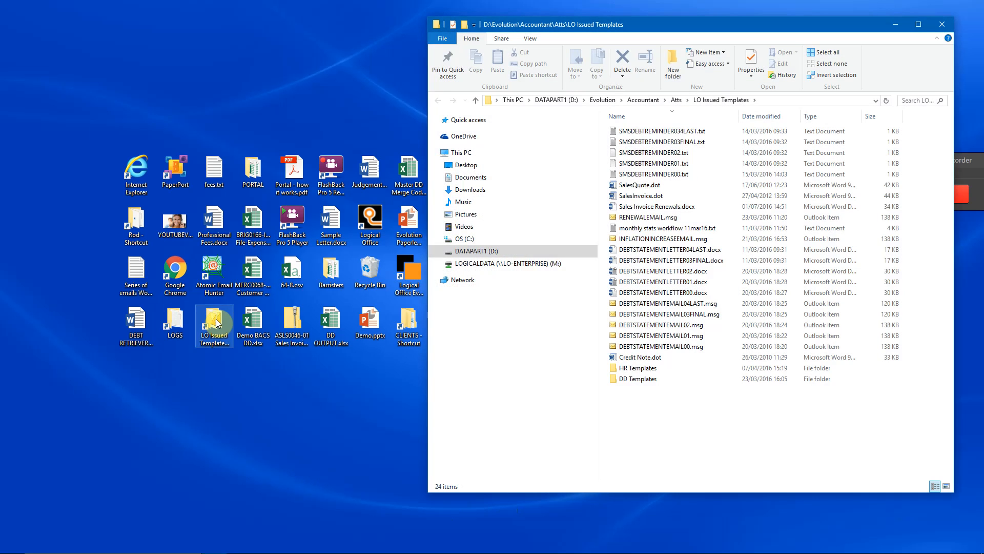
# Look through the HR Templates subfolder of LO Issued Templates and return to the parent folder.
pyautogui.moveTo(819, 24); pyautogui.dragTo(706, 22)
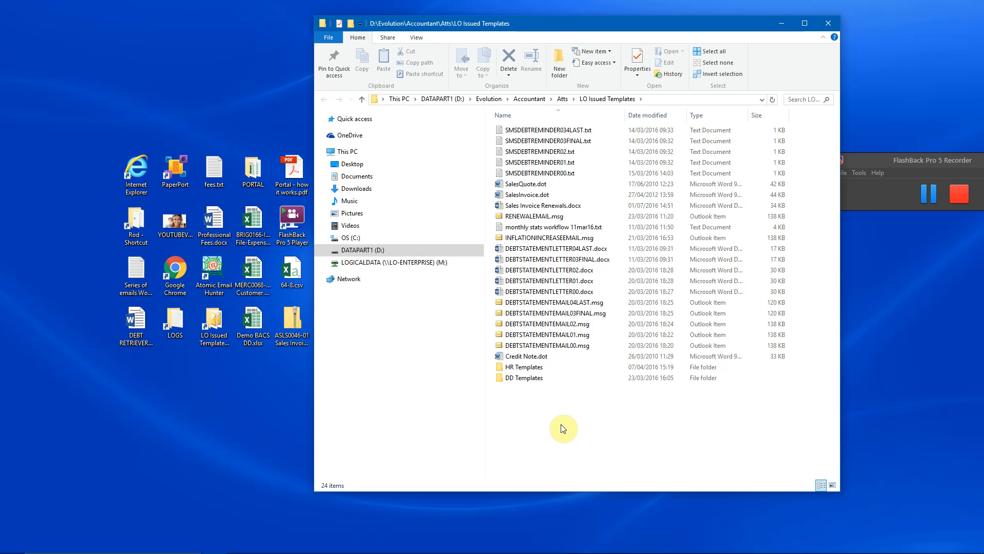
pyautogui.doubleClick(501, 367)
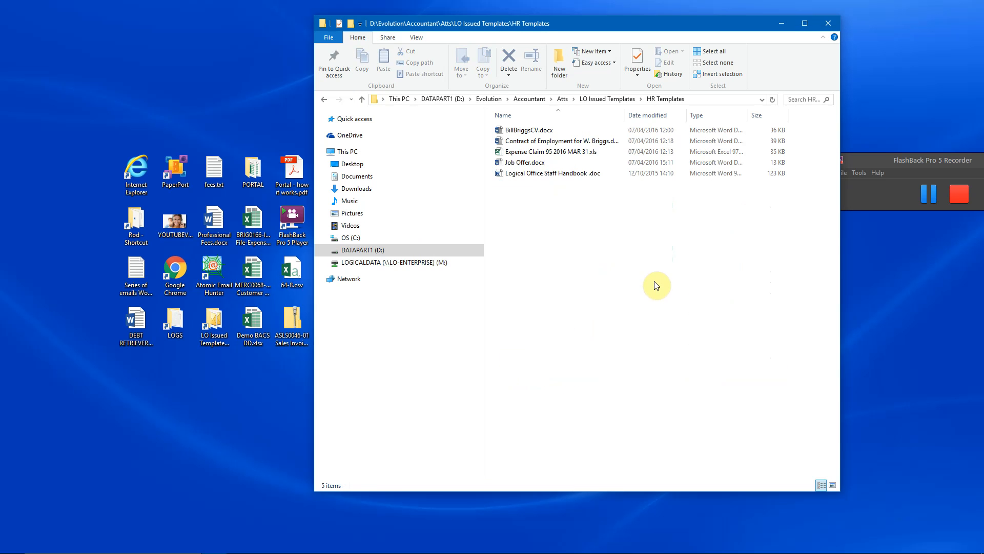
pyautogui.click(324, 99)
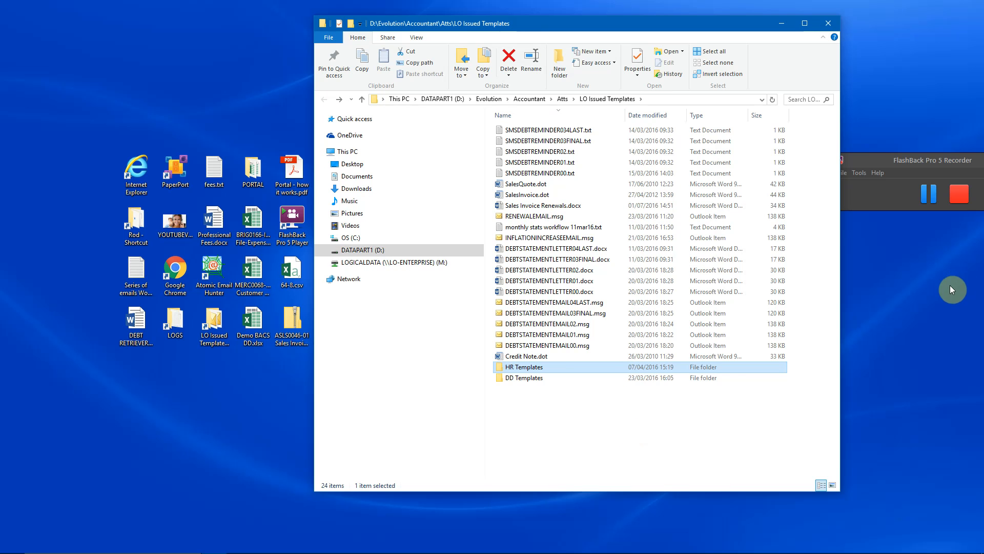
pyautogui.click(931, 194)
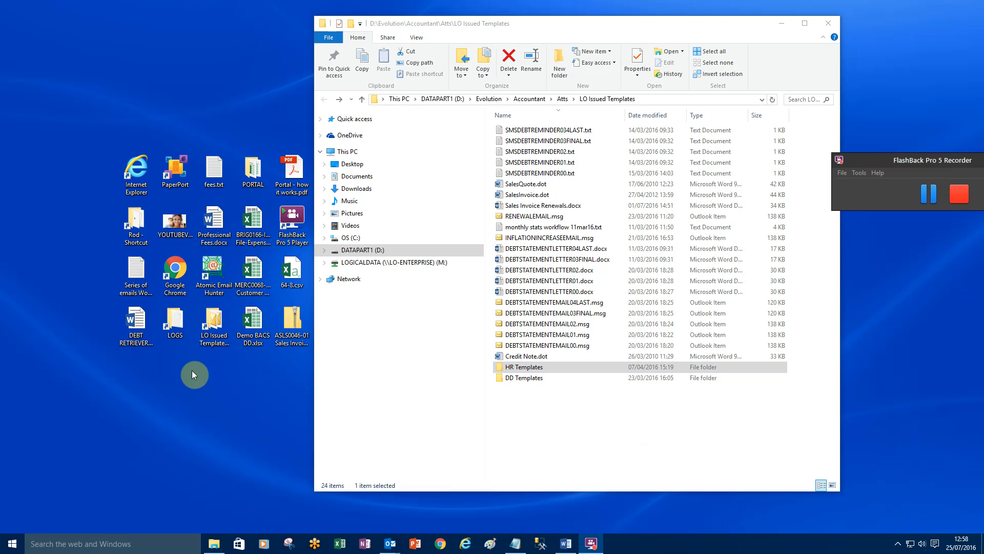
# Put away the LO Issued Templates folder window, start Logical Office and sign in with the username.
pyautogui.click(828, 23)
pyautogui.doubleClick(413, 279)
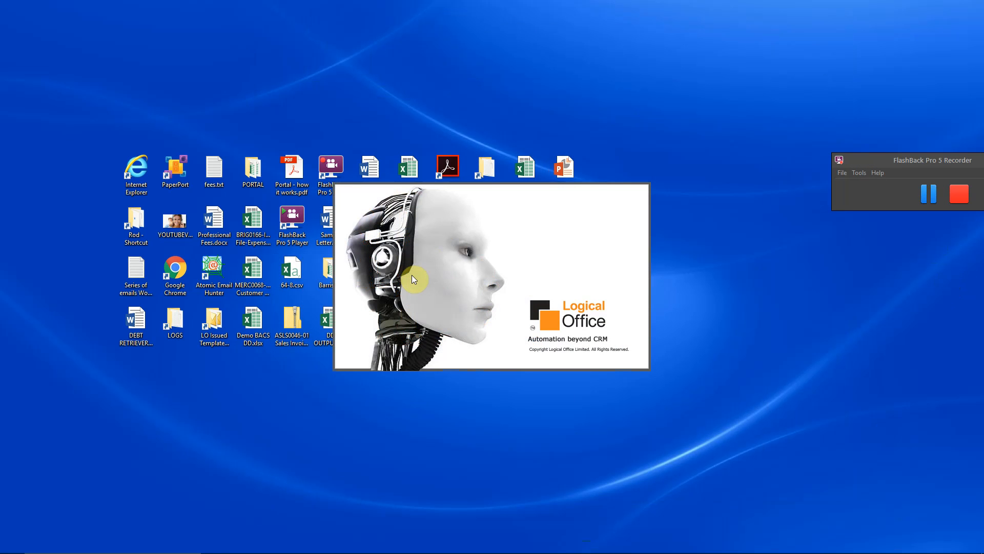
pyautogui.click(595, 207)
pyautogui.write('rodv')
pyautogui.press('Tab')
pyautogui.press('Return')
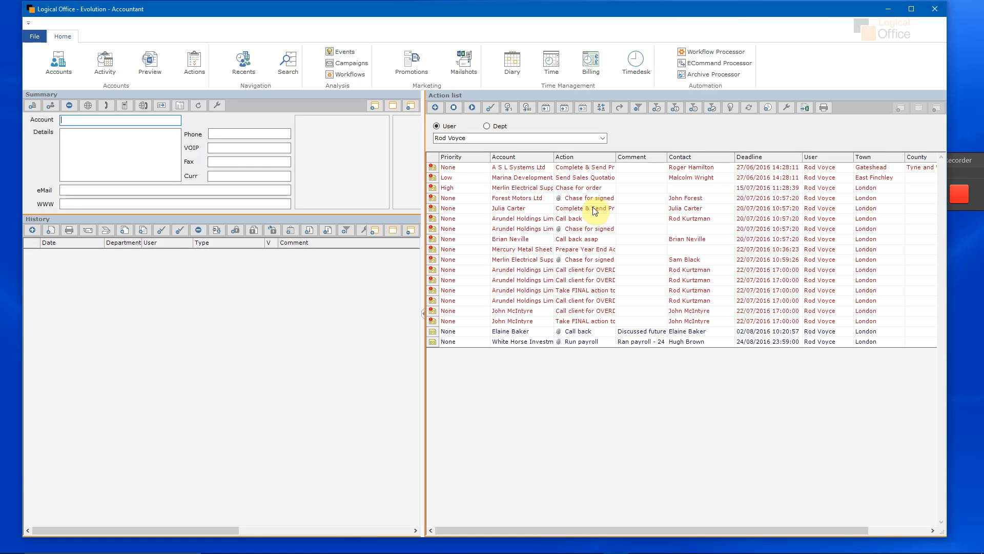
# Open the Templates window for managing document templates.
pyautogui.click(35, 35)
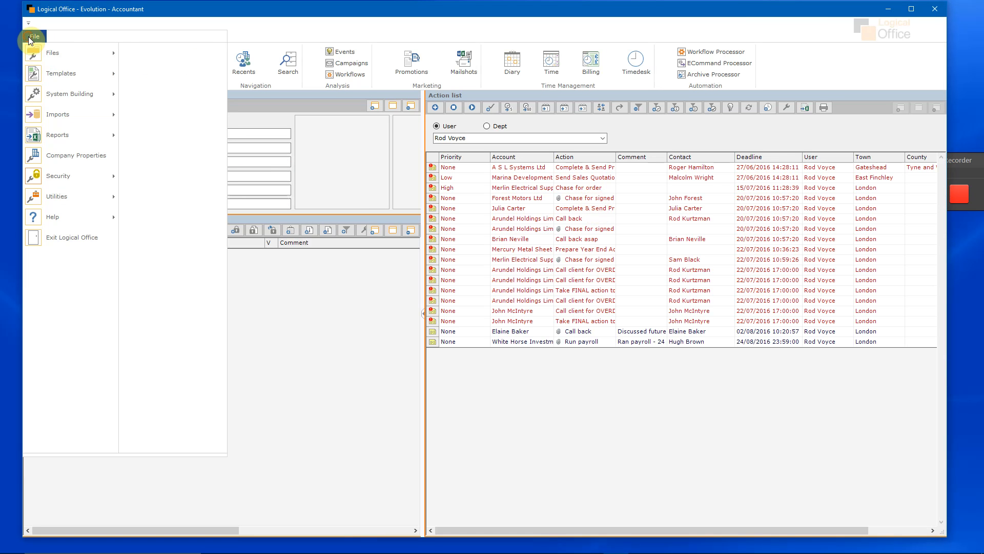
pyautogui.click(53, 77)
pyautogui.click(172, 69)
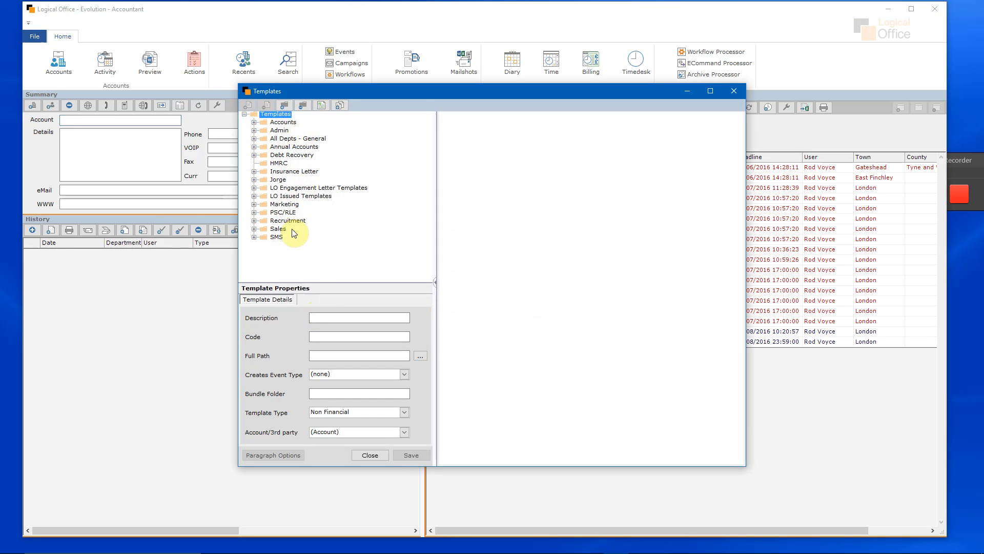
# Examine the templates stored in the Accounts and Admin folders, then collapse both folders.
pyautogui.click(254, 123)
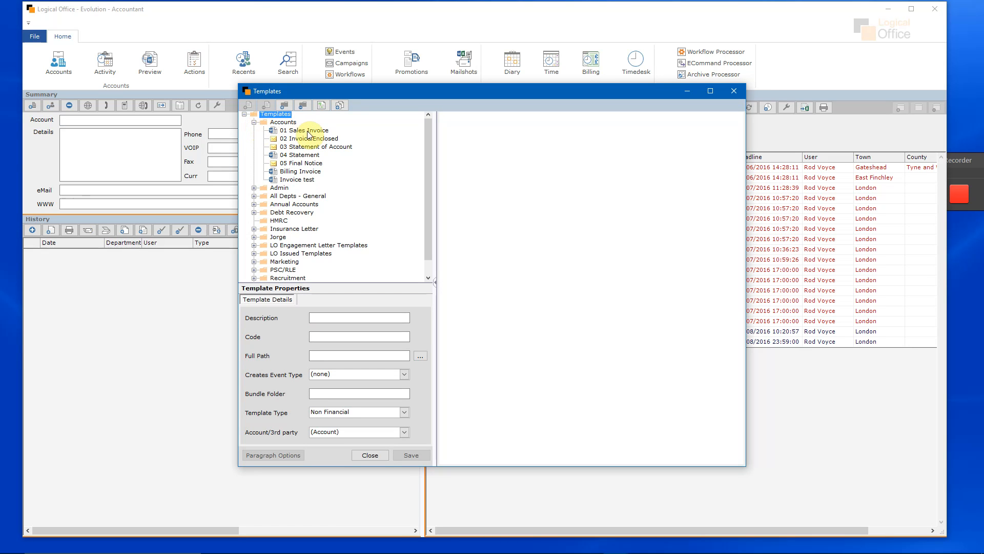
pyautogui.click(254, 188)
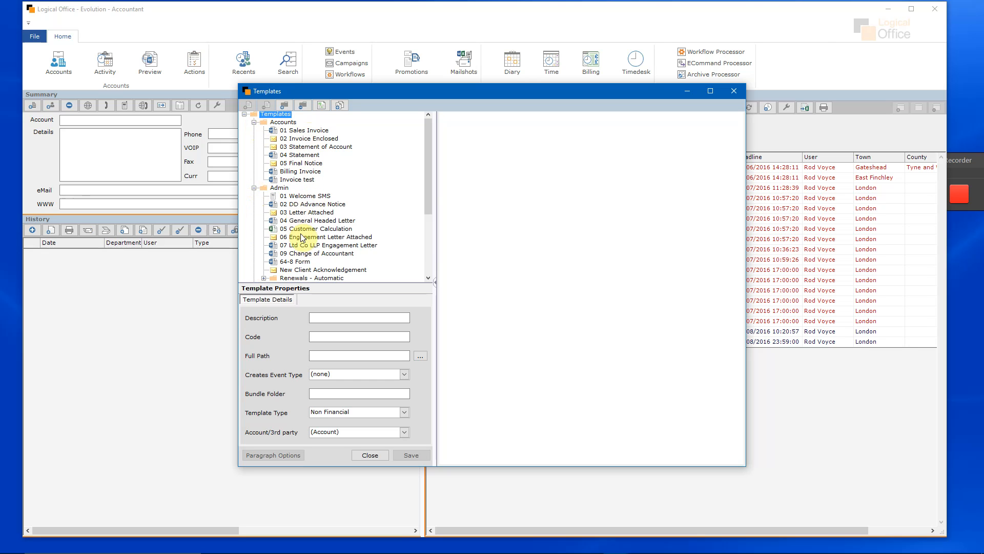
pyautogui.click(254, 188)
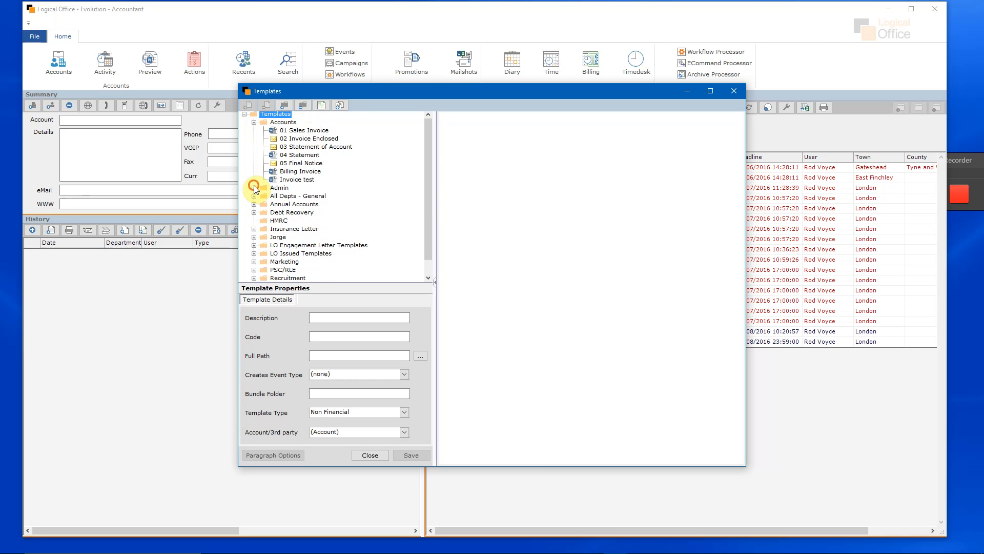
pyautogui.click(254, 122)
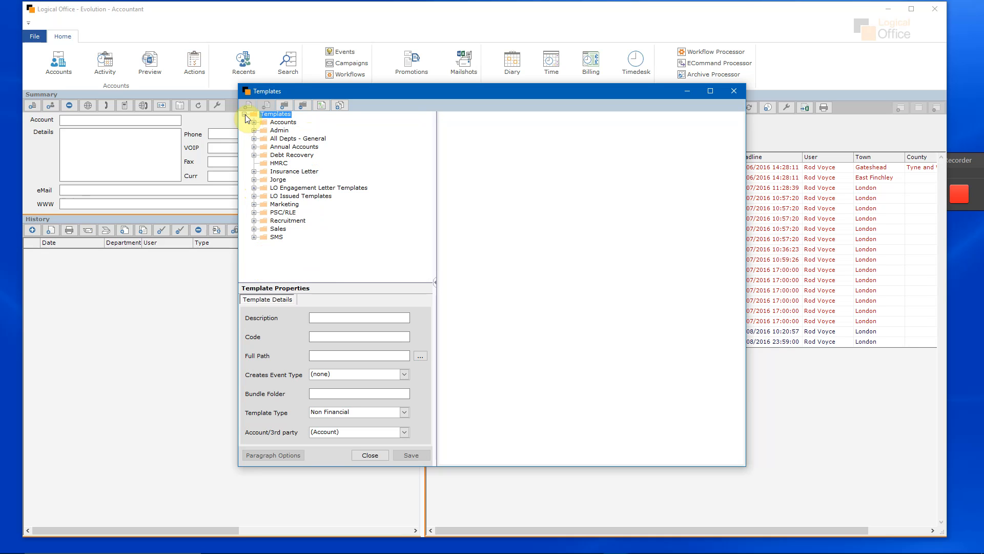
# Create a new template folder named DEMO and save it.
pyautogui.click(285, 106)
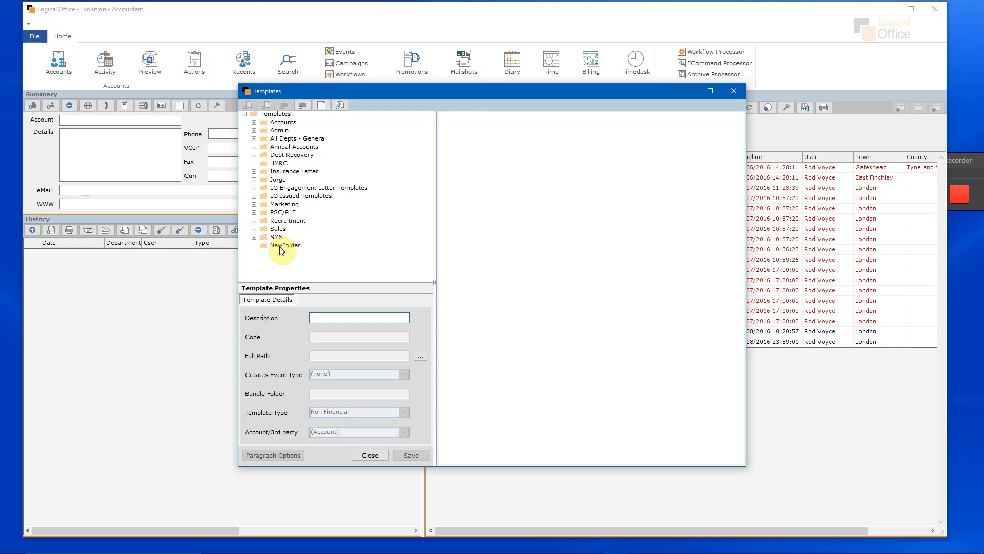
pyautogui.write('DEMO')
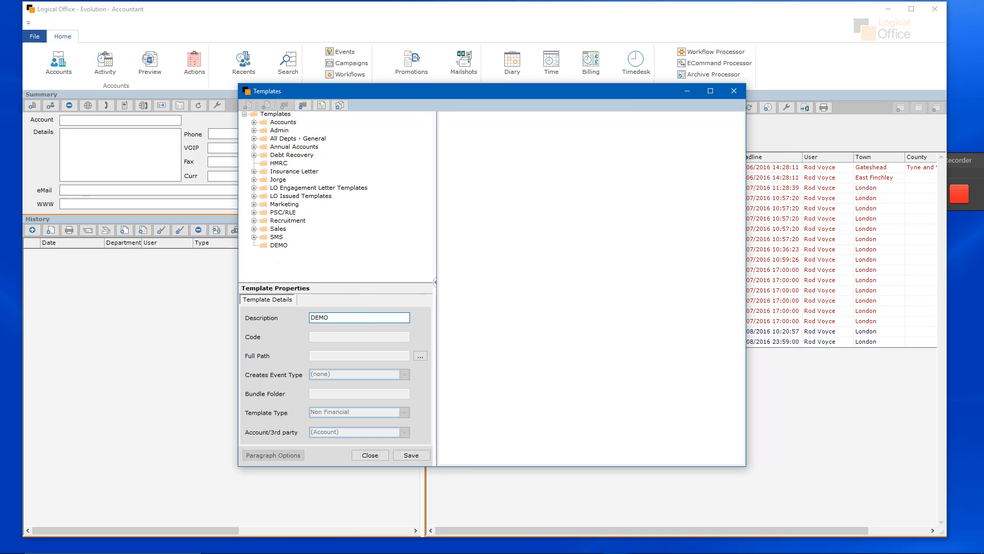
pyautogui.click(412, 457)
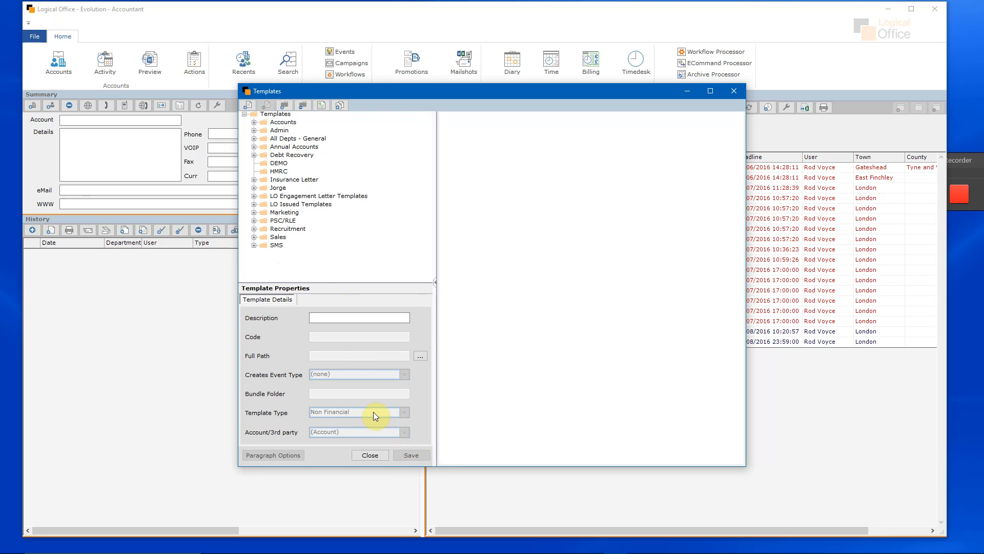
# Add a template to the DEMO folder with description Sales Invoice, code SALESINVOICETEMPLATE and template type Invoice.
pyautogui.click(266, 164)
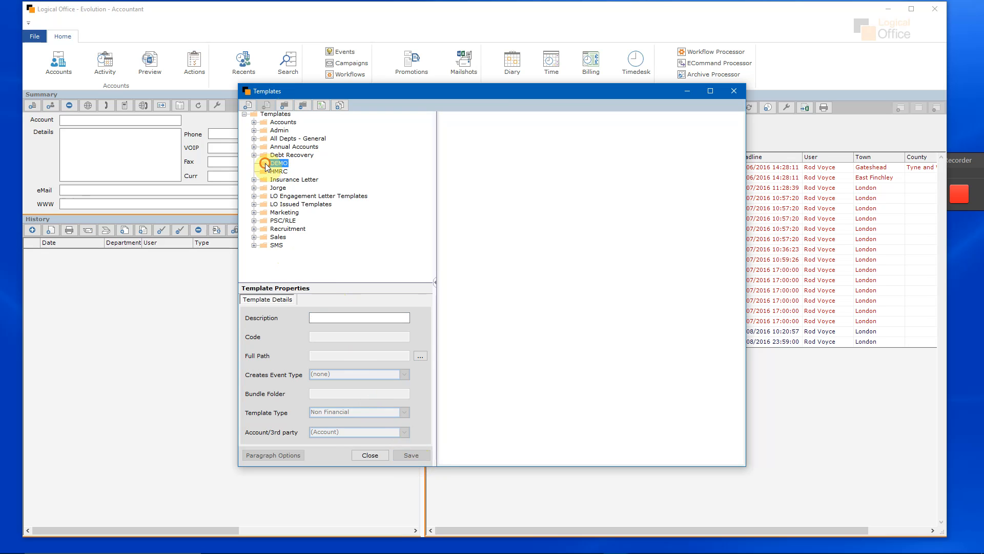
pyautogui.click(248, 106)
pyautogui.click(349, 317)
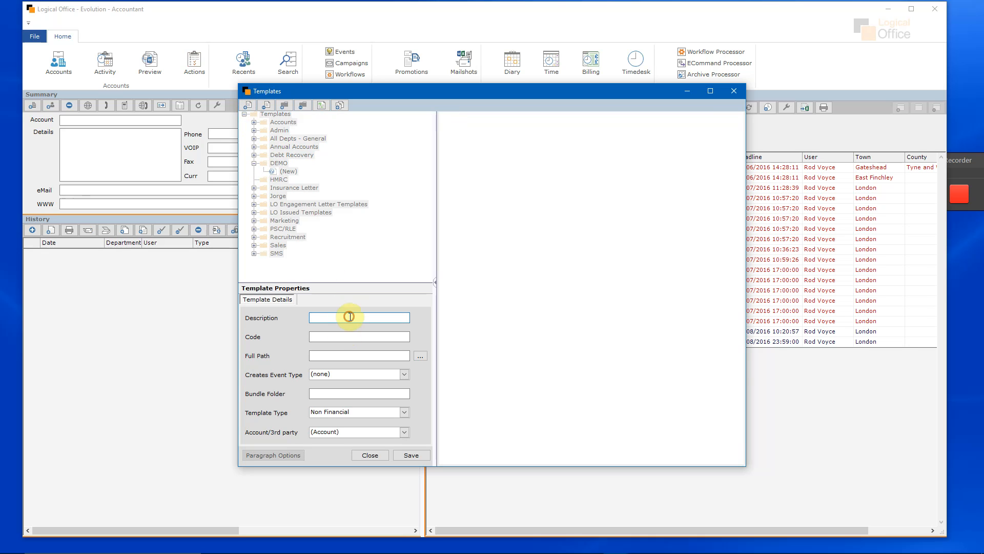
pyautogui.write('Sales Invoice')
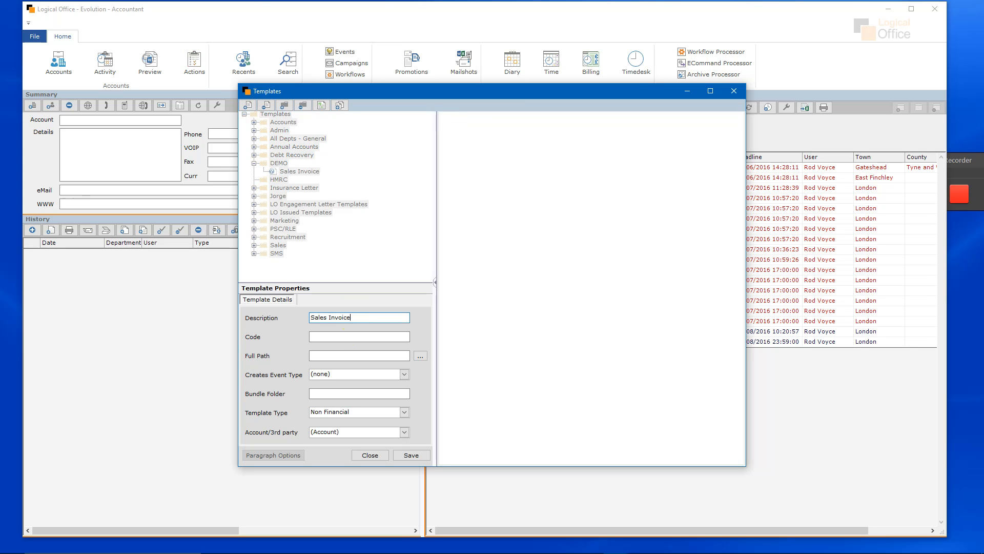
pyautogui.press('Tab')
pyautogui.write('SALI')
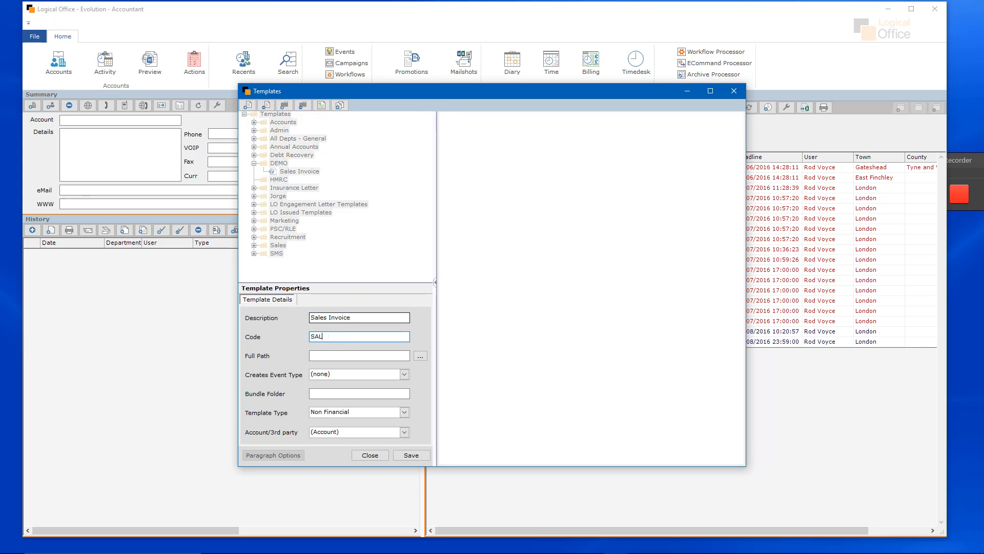
pyautogui.write('ESINVOICETEMPLATEMOPLATE')
pyautogui.click(343, 357)
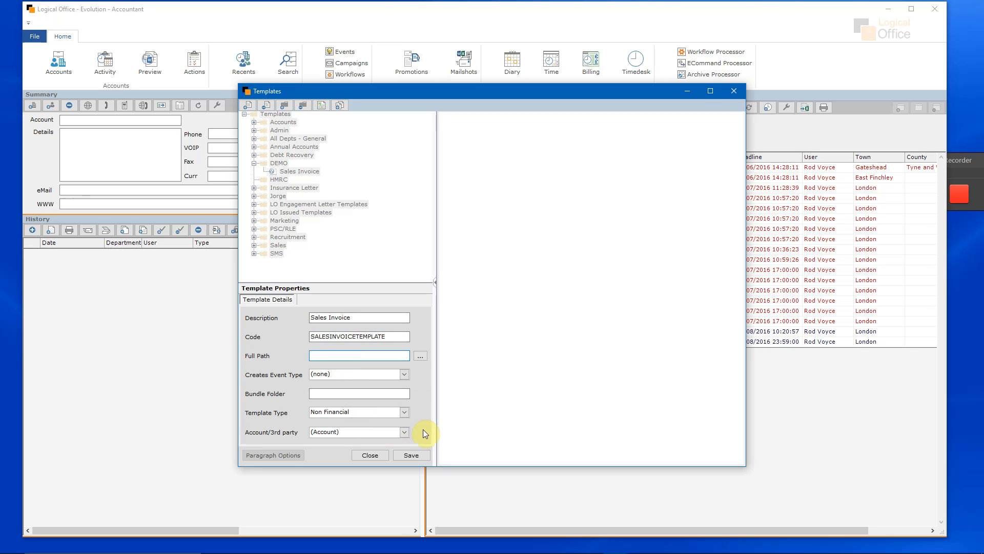
pyautogui.click(404, 413)
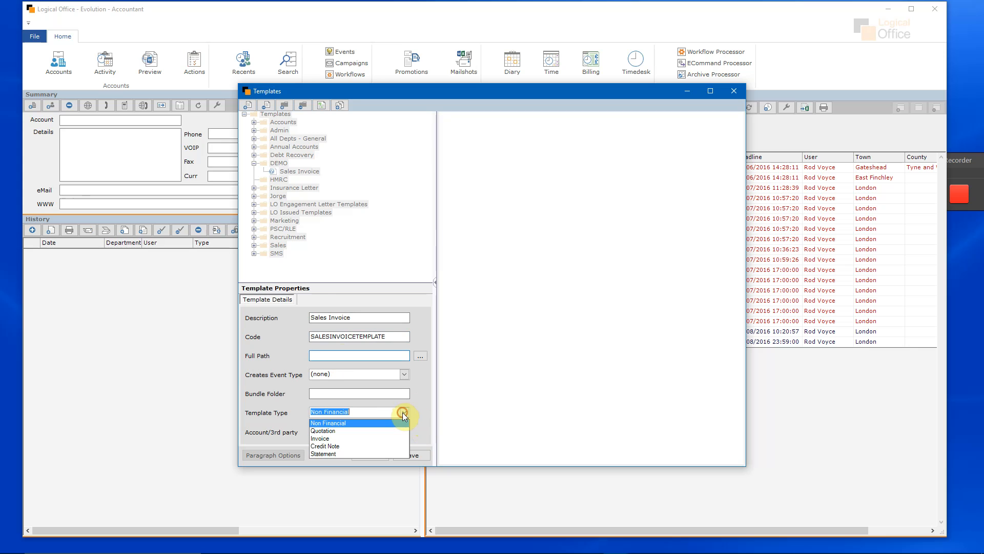
pyautogui.click(319, 439)
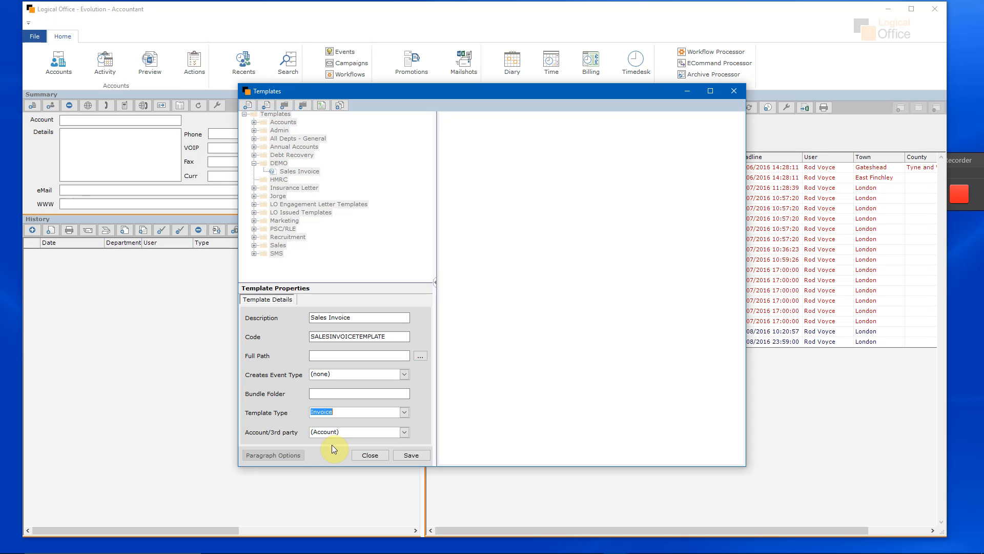
pyautogui.click(420, 358)
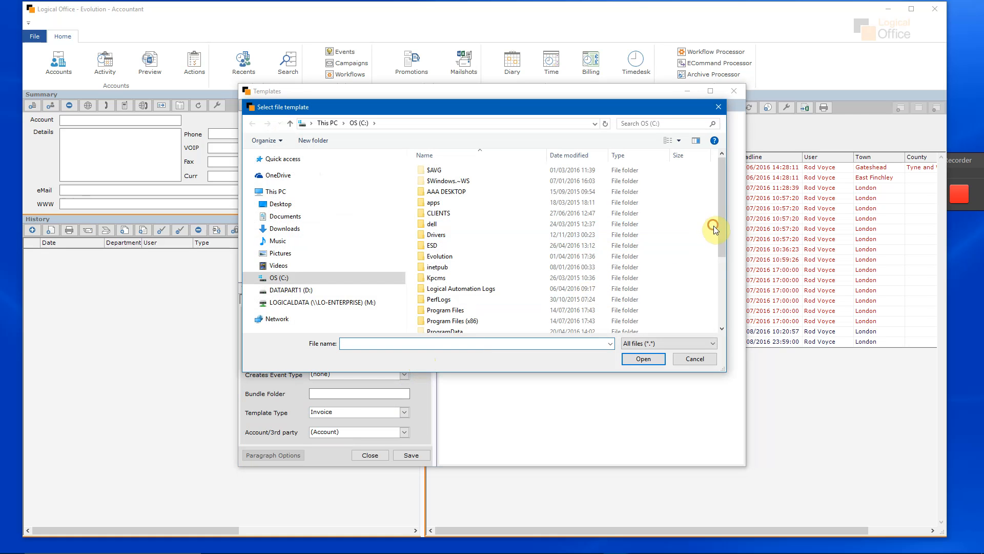
pyautogui.moveTo(715, 241)
pyautogui.mouseDown()
pyautogui.moveTo(723, 241)
pyautogui.moveTo(725, 319)
pyautogui.moveTo(715, 249)
pyautogui.mouseUp()
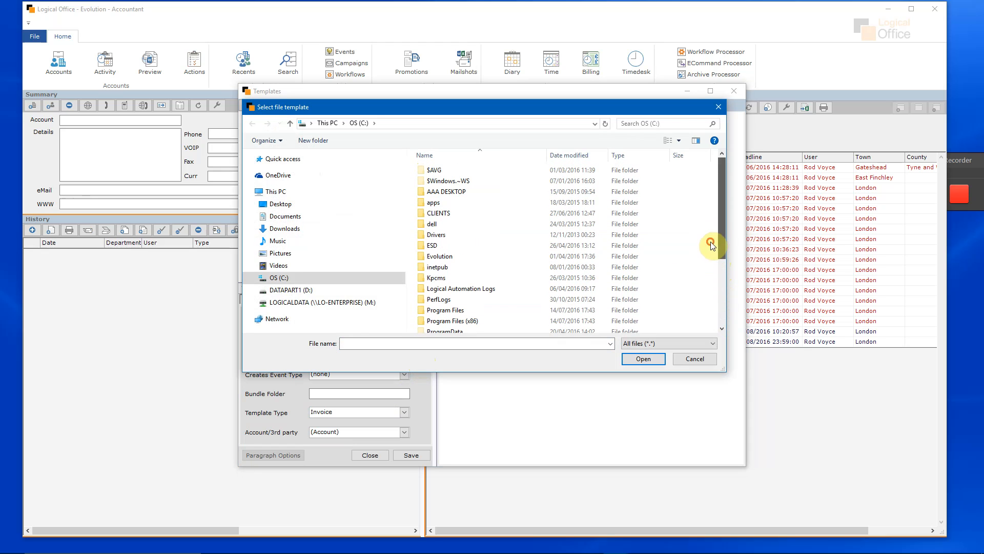
pyautogui.click(692, 359)
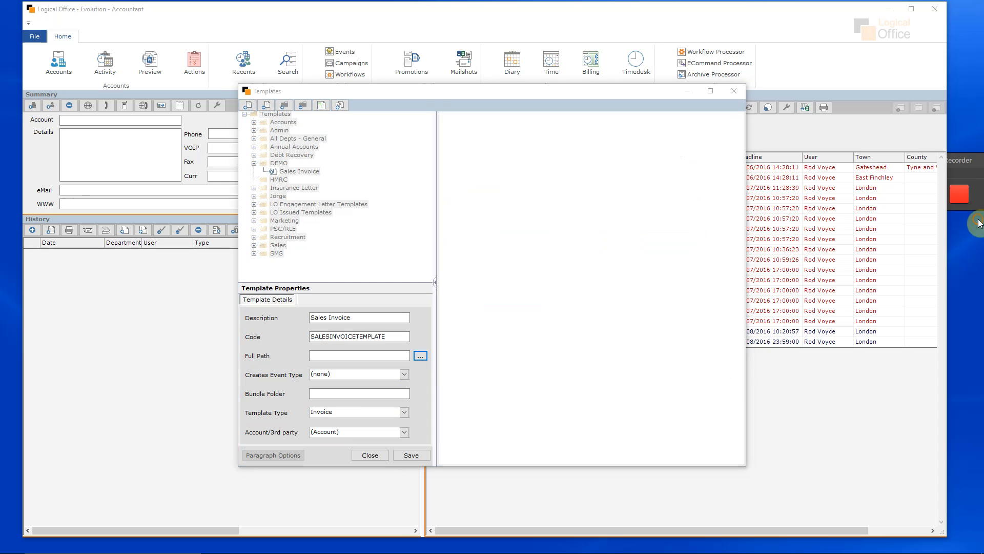
# Bring the Templates window forward, move it aside and minimize the main window to expose the LO Issued Templates folder.
pyautogui.click(929, 194)
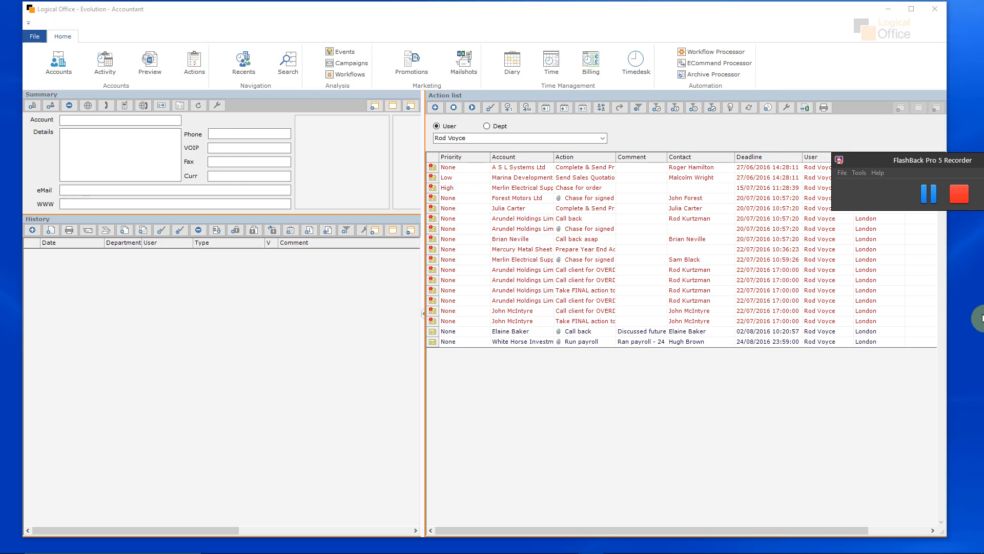
pyautogui.moveTo(567, 552)
pyautogui.click(617, 543)
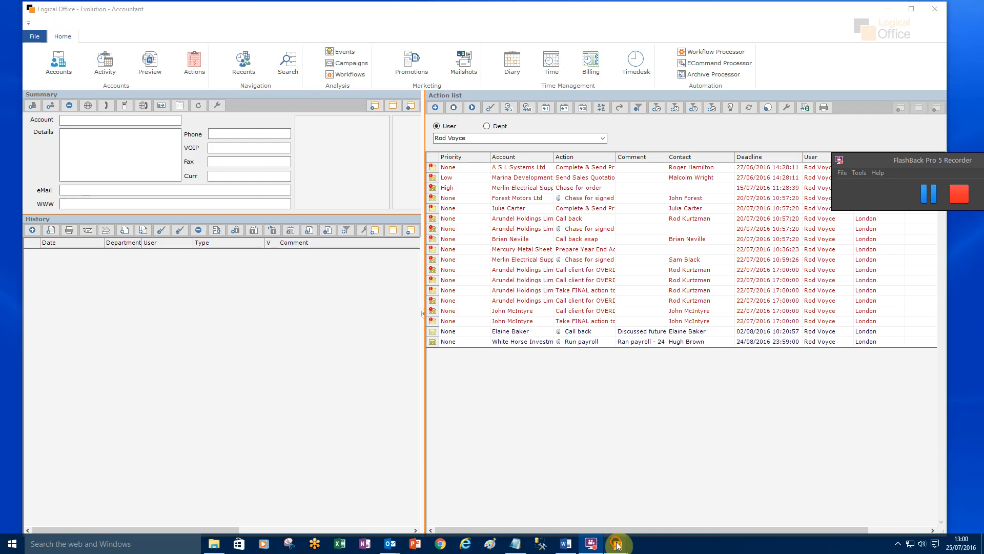
pyautogui.click(665, 519)
pyautogui.moveTo(460, 90); pyautogui.dragTo(229, 67)
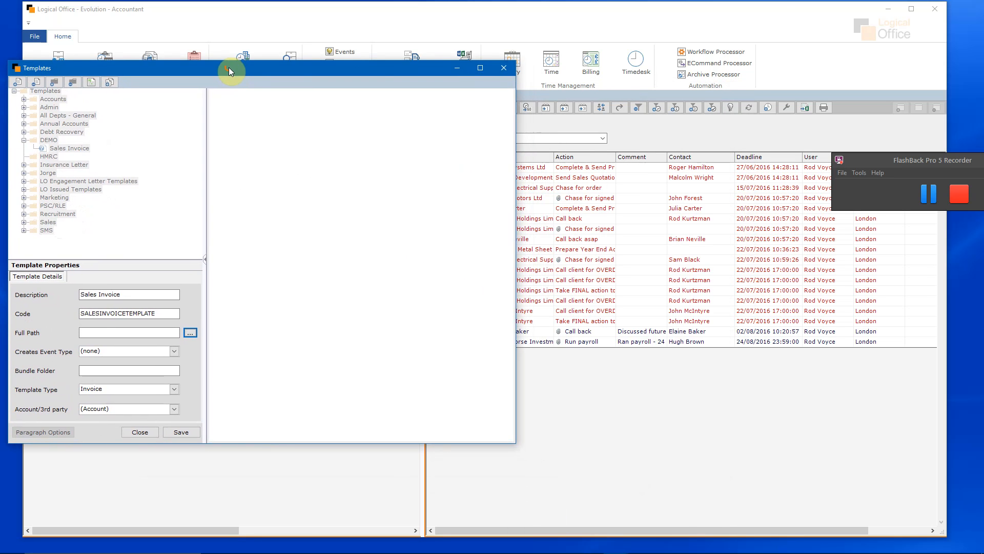
pyautogui.click(889, 9)
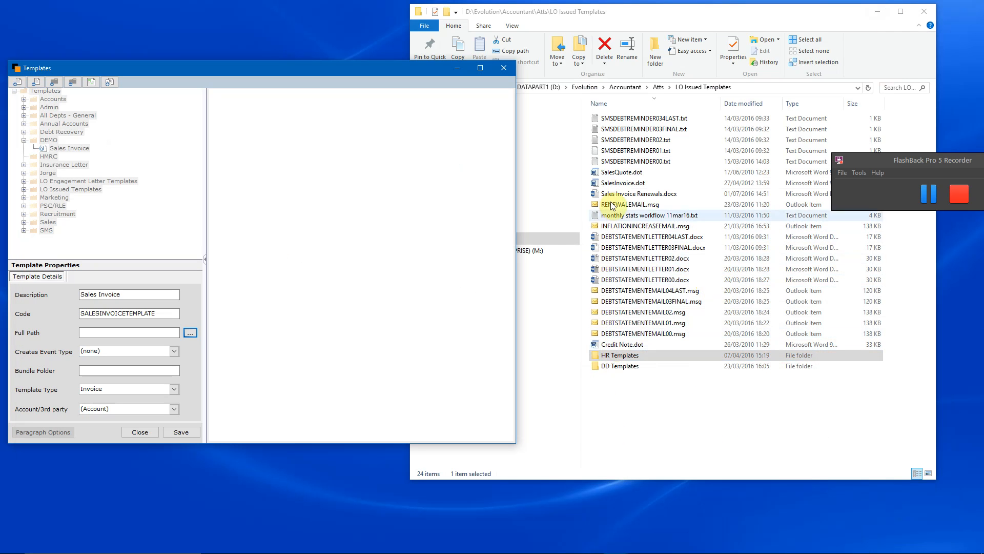
# Link SalesInvoice.dot from LO Issued Templates as the Sales Invoice template's full path and save the template.
pyautogui.moveTo(605, 187); pyautogui.dragTo(145, 339)
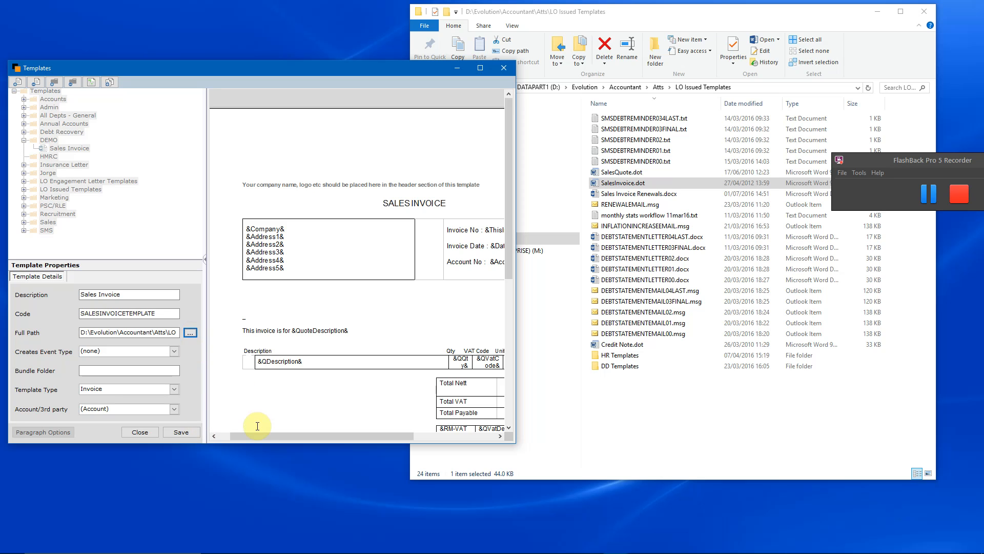
pyautogui.click(181, 431)
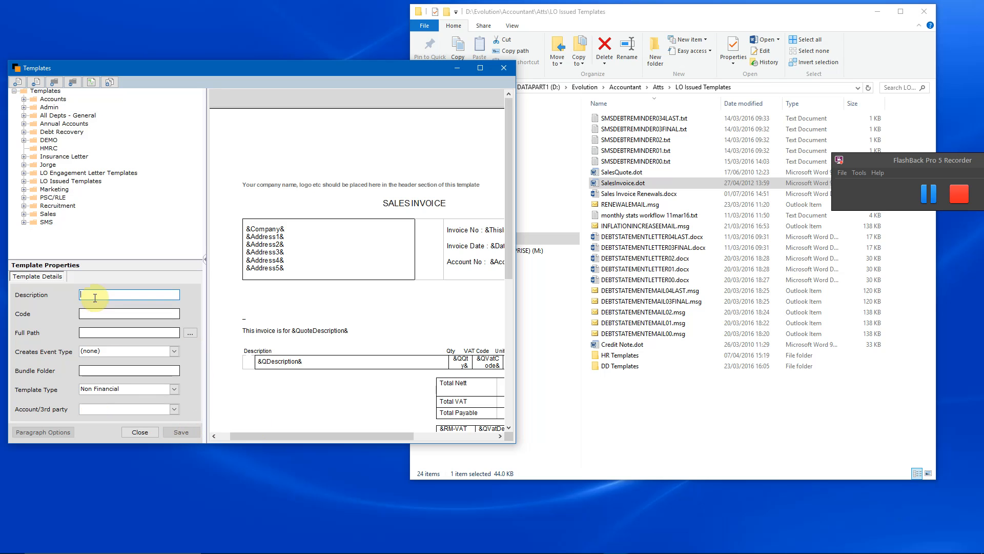
# Open the DEMO folder's Sales Invoice template for editing in Word and bring the document window into full view.
pyautogui.click(23, 140)
pyautogui.click(55, 149)
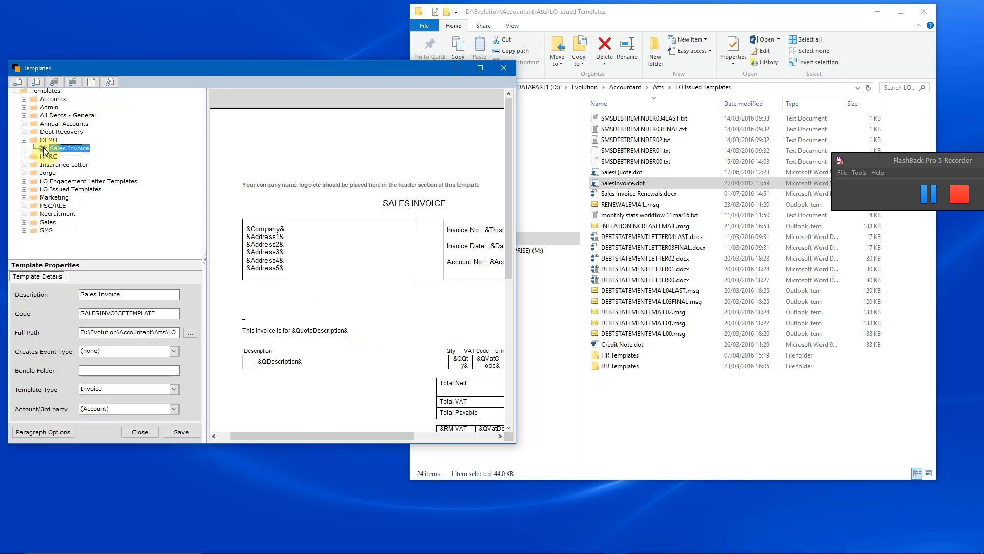
pyautogui.click(91, 83)
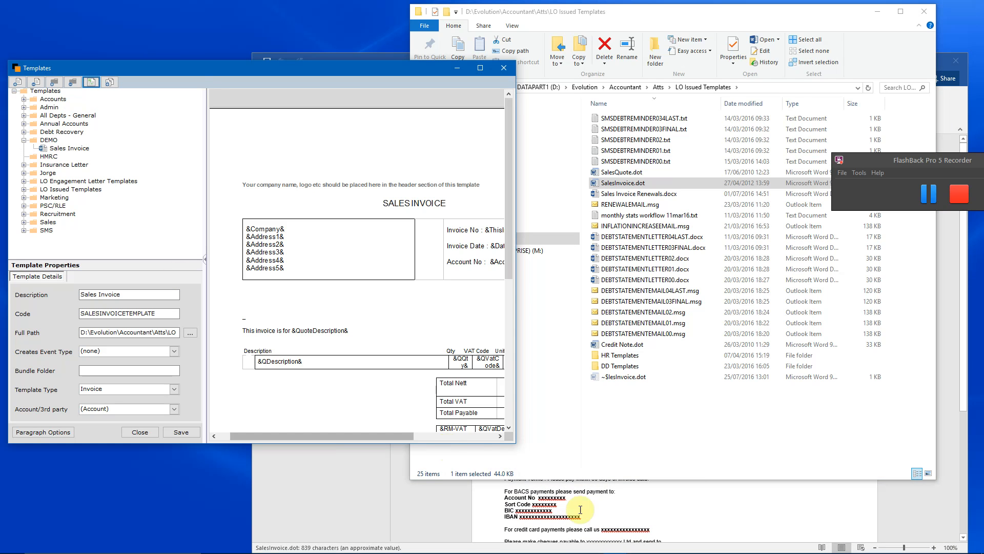
pyautogui.click(638, 522)
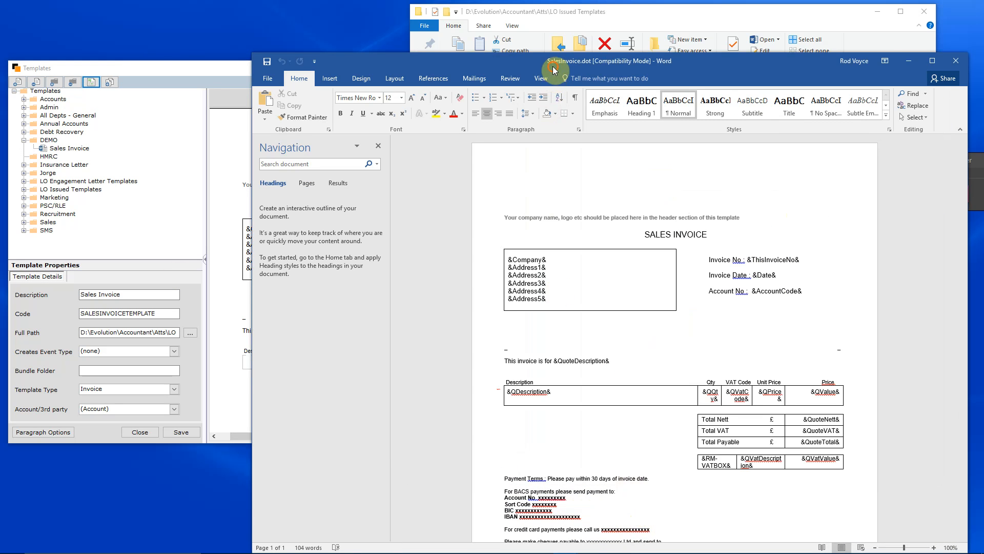
pyautogui.moveTo(553, 67); pyautogui.dragTo(408, 19)
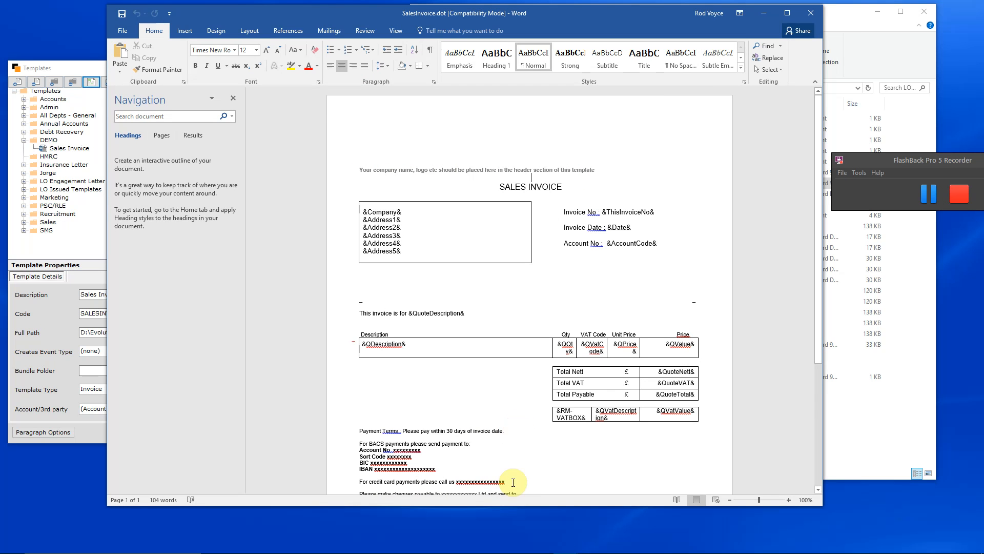
# Open the existing header of the SalesInvoice.dot document for editing.
pyautogui.scroll(-3, 567, 466)
pyautogui.scroll(3, 568, 466)
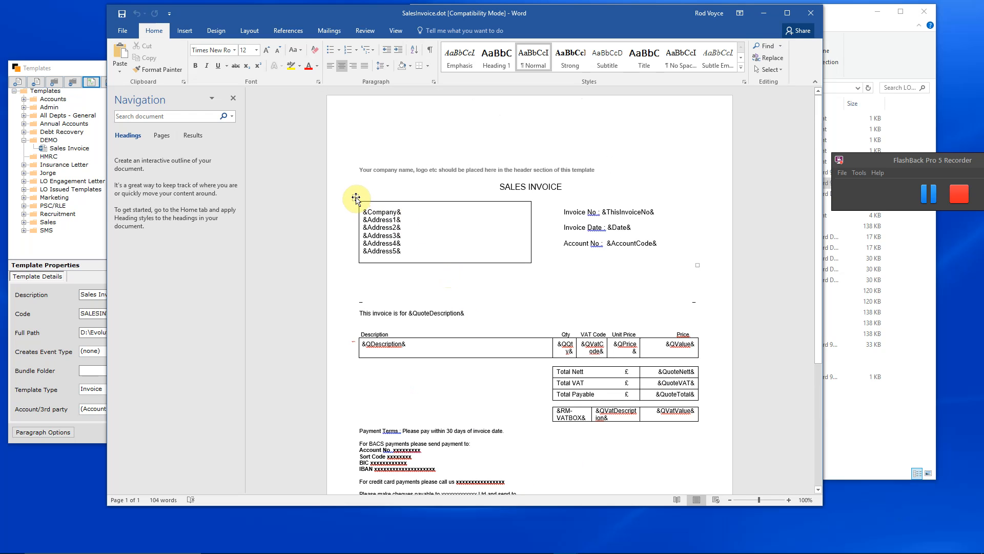
pyautogui.click(181, 29)
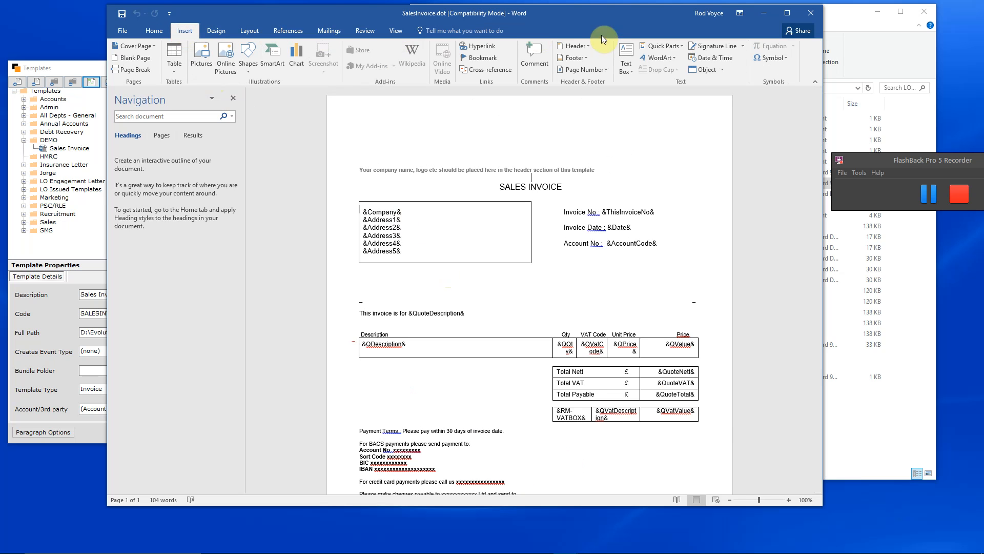
pyautogui.click(584, 47)
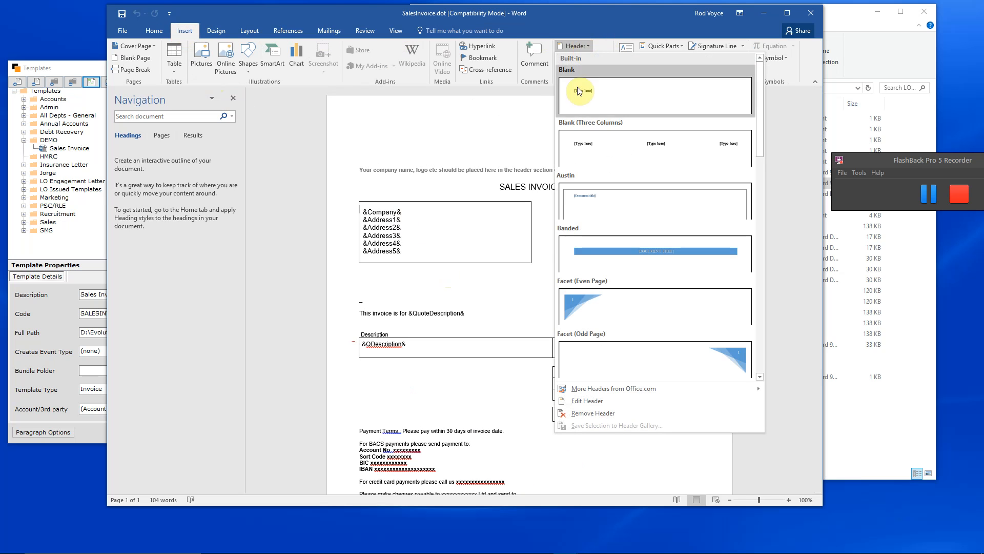
pyautogui.click(583, 401)
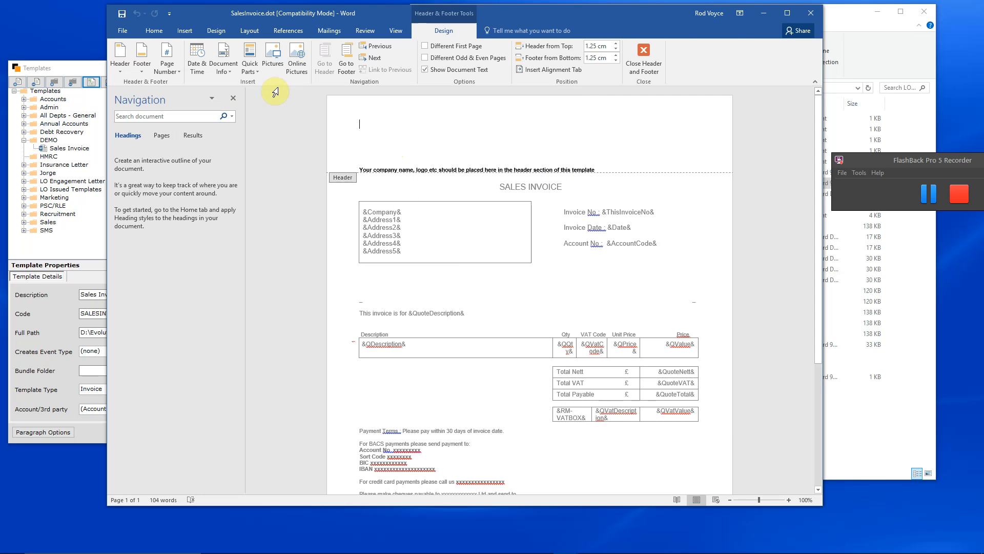
# Insert the picture Logo_CMYK_204x81.png into the header from the CLEAR BACKGROUND folder under Graphics, LOGOS, NEW LOGOS on drive M.
pyautogui.click(276, 61)
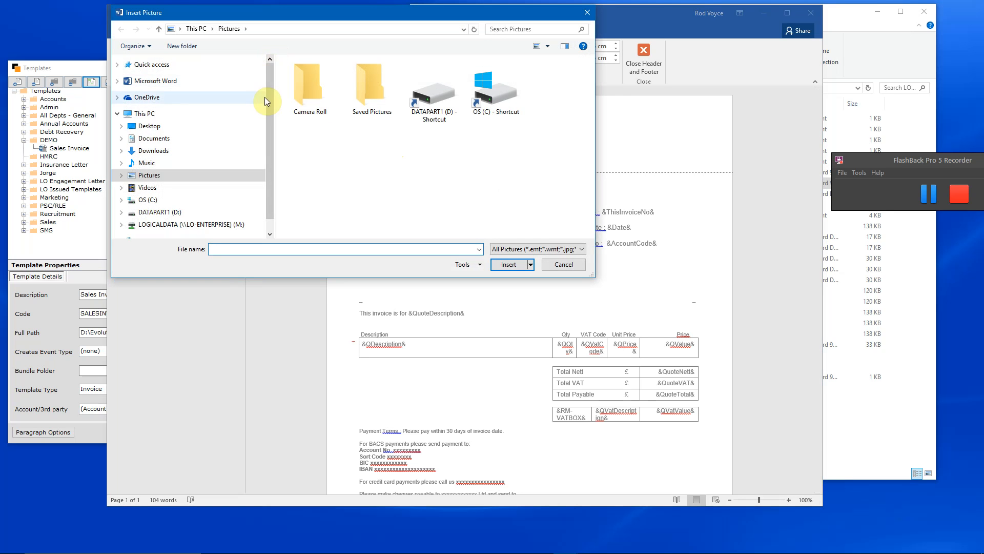
pyautogui.scroll(-1, 270, 114)
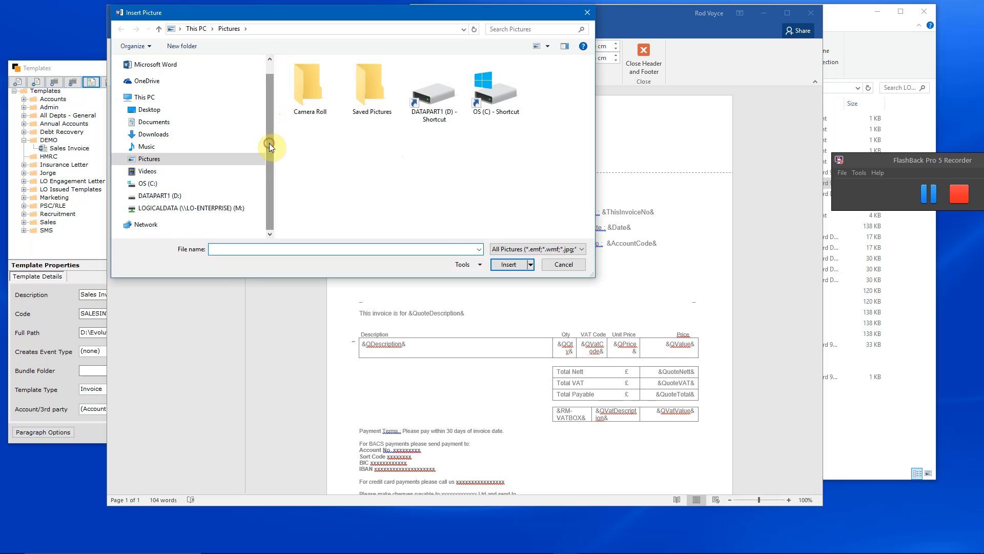
pyautogui.click(204, 209)
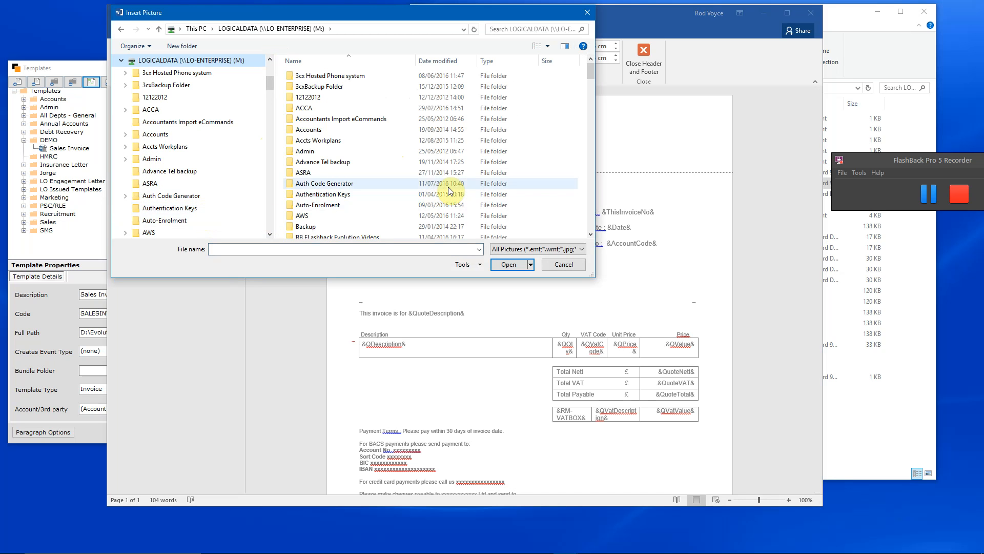
pyautogui.scroll(-13, 451, 189)
pyautogui.scroll(-10, 450, 191)
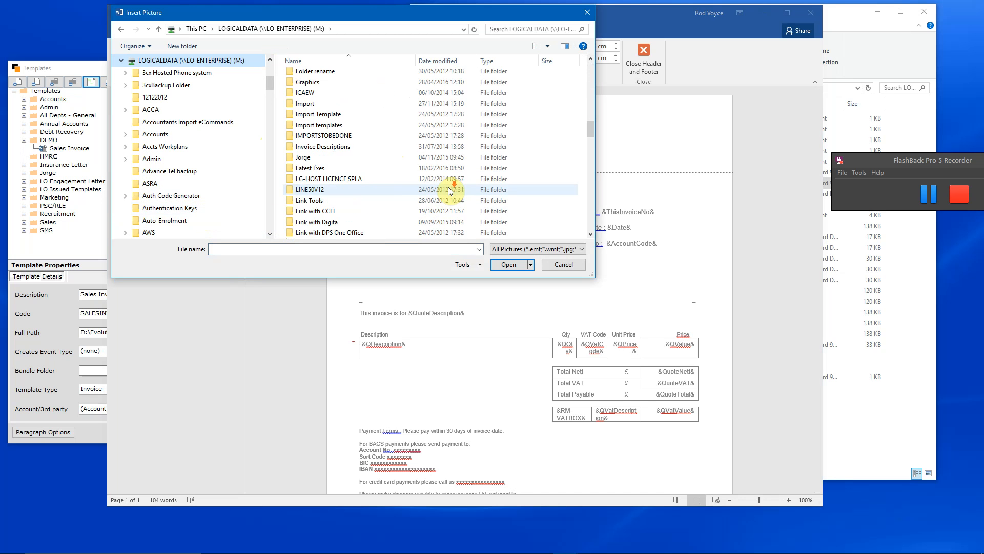
pyautogui.scroll(8, 451, 190)
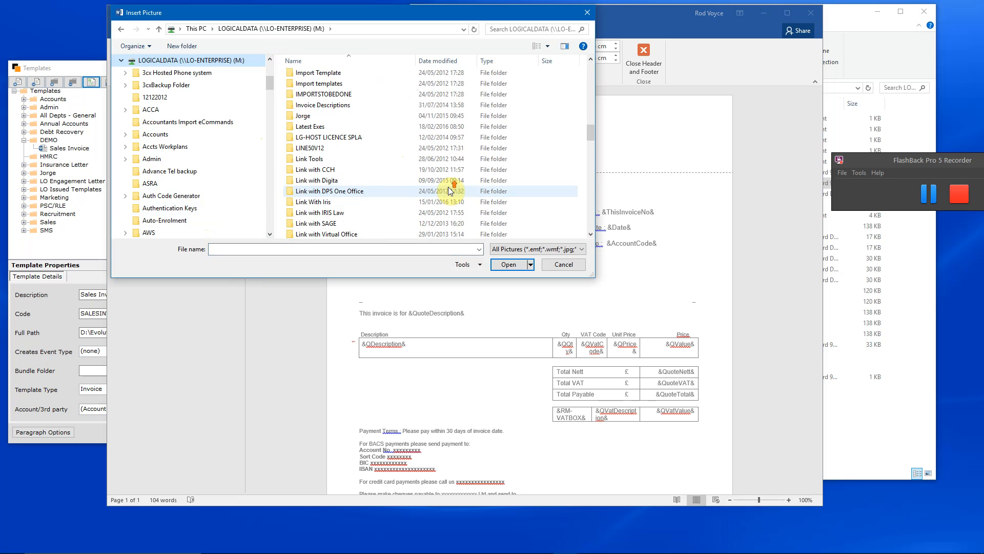
pyautogui.doubleClick(310, 204)
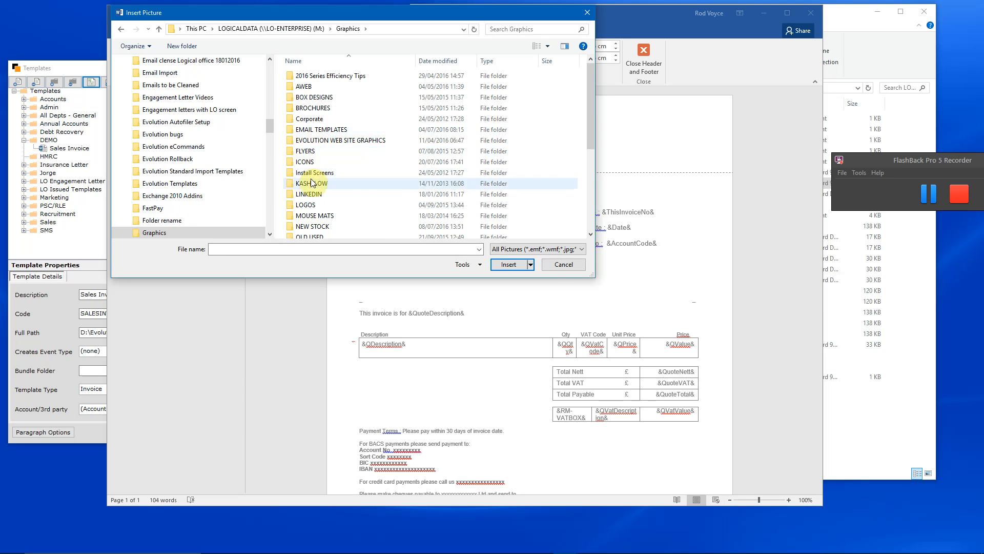
pyautogui.doubleClick(307, 205)
pyautogui.doubleClick(314, 86)
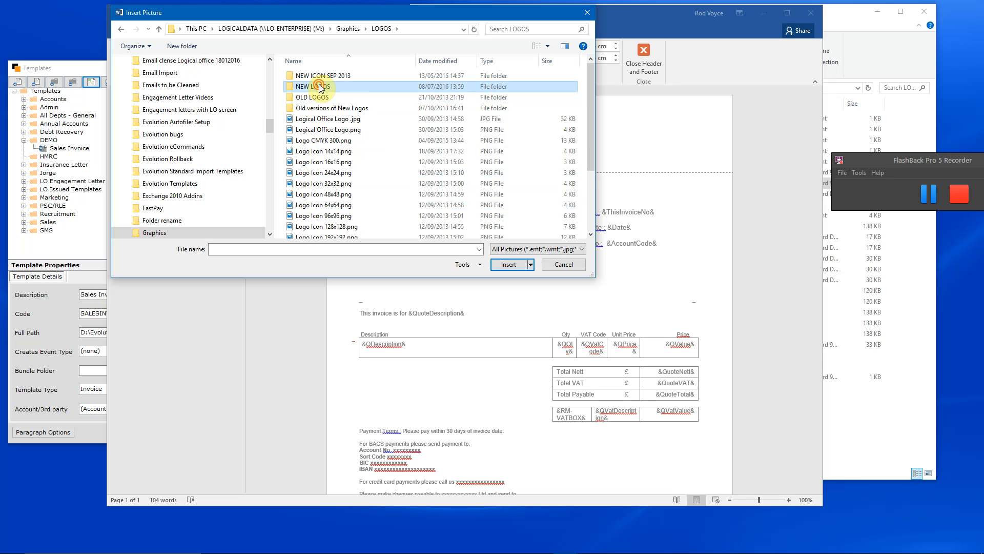
pyautogui.doubleClick(320, 77)
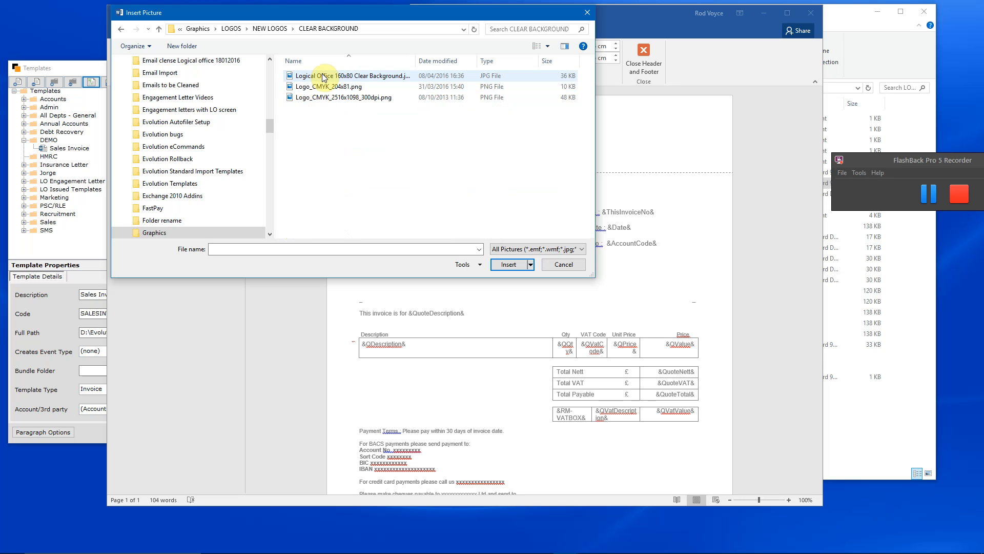
pyautogui.doubleClick(324, 87)
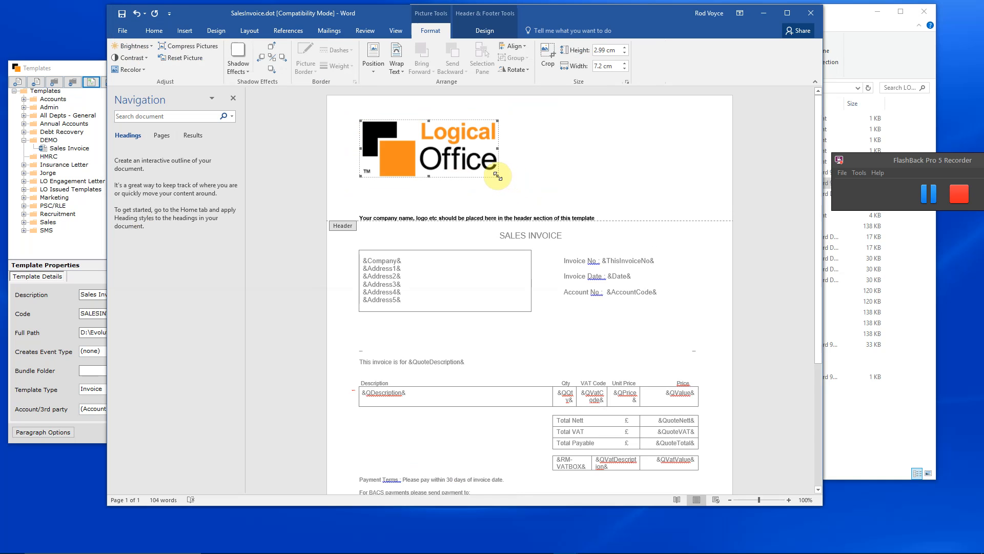
# Shrink the header logo to about 1.4 cm high by 3.33 cm wide and set its wrapping style to Behind text.
pyautogui.moveTo(497, 176); pyautogui.dragTo(422, 146)
pyautogui.rightClick(395, 131)
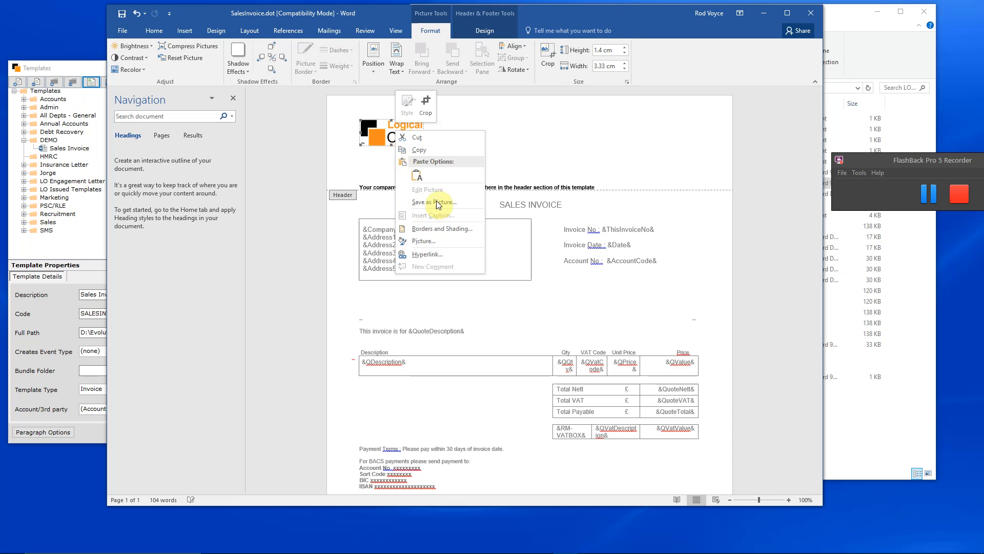
pyautogui.click(537, 147)
pyautogui.rightClick(410, 143)
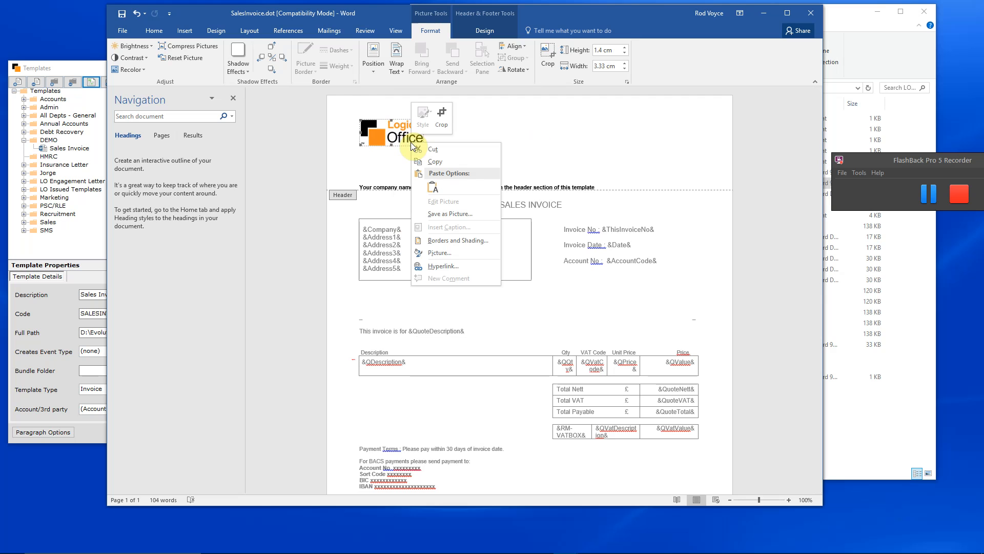
pyautogui.click(439, 253)
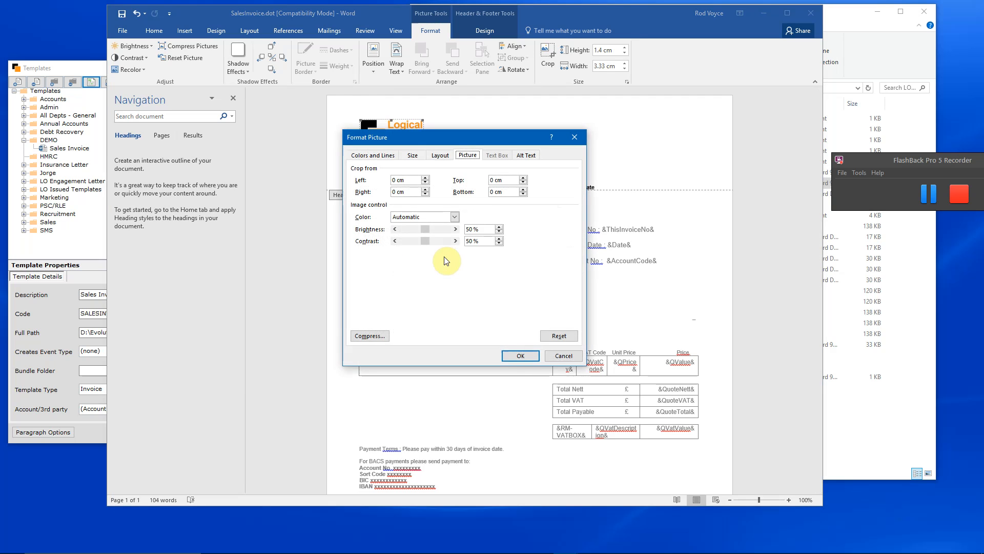
pyautogui.click(441, 155)
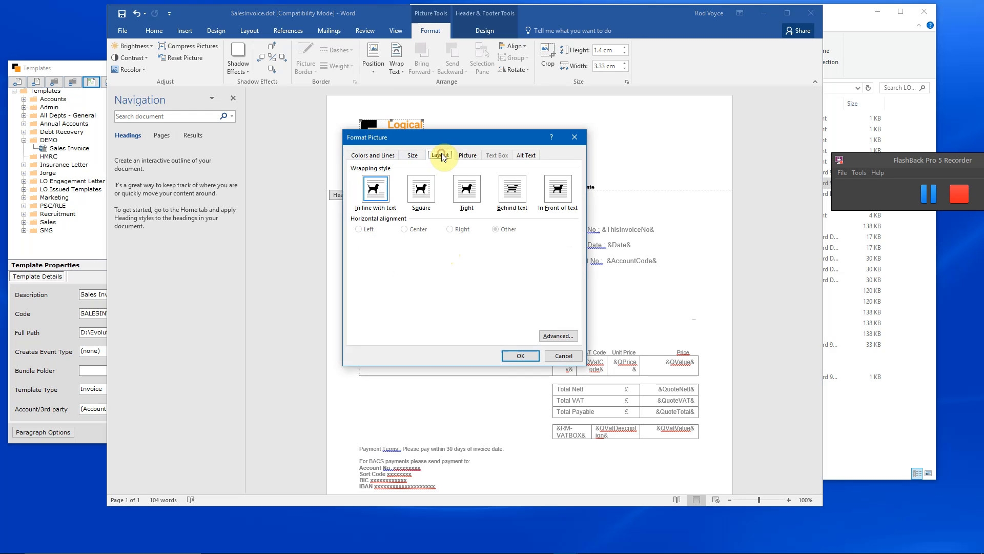
pyautogui.click(513, 198)
pyautogui.click(518, 355)
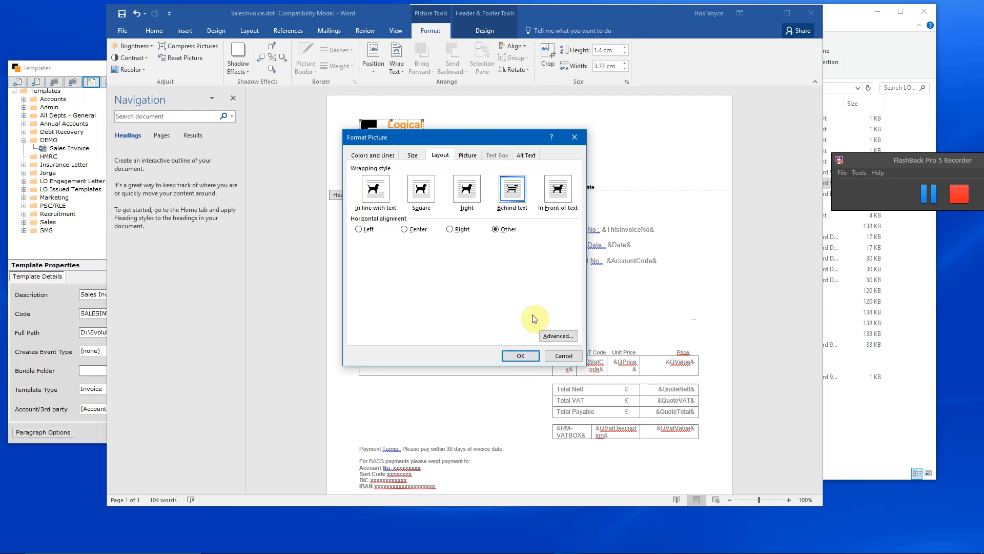
pyautogui.click(521, 355)
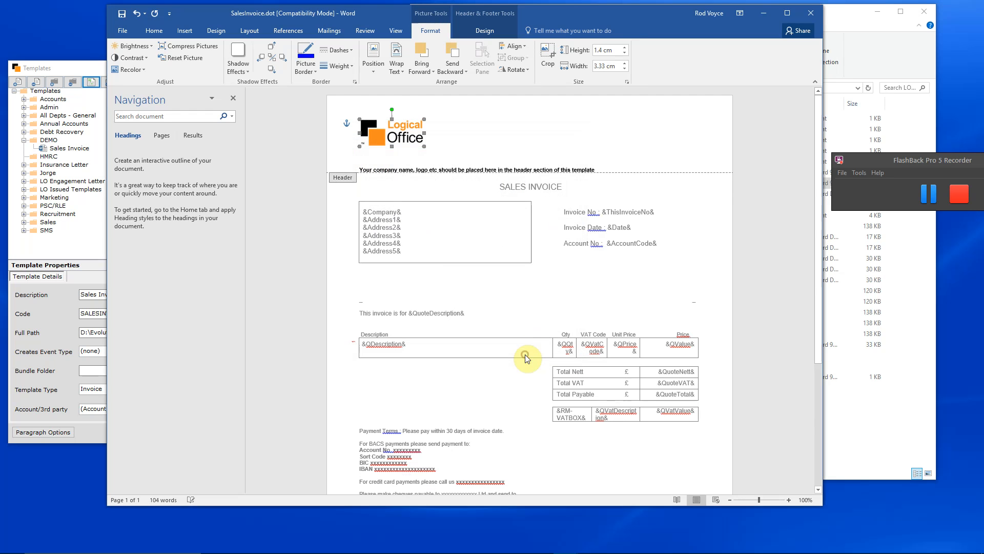
# Replace the placeholder line in the header with the company name Logical Office Ltd followed by its postal address.
pyautogui.click(440, 151)
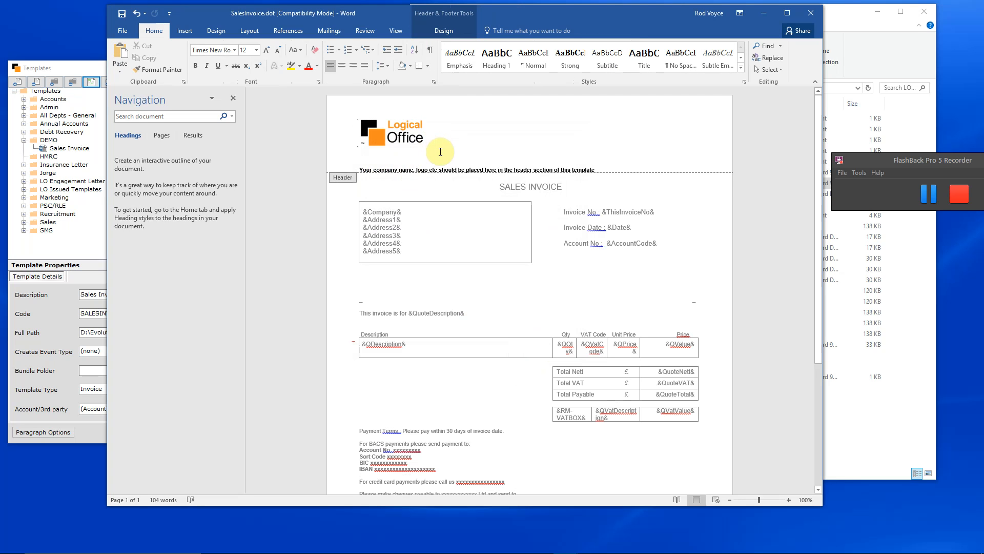
pyautogui.moveTo(596, 170); pyautogui.dragTo(353, 169)
pyautogui.write('Lo')
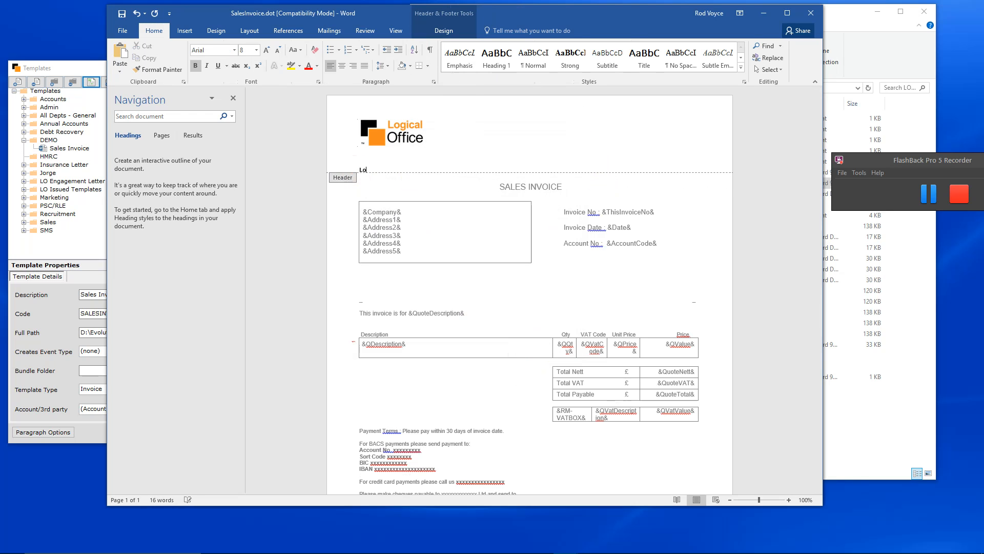
pyautogui.write('gical Office Ltd, 7 Apollo Studios, Londo')
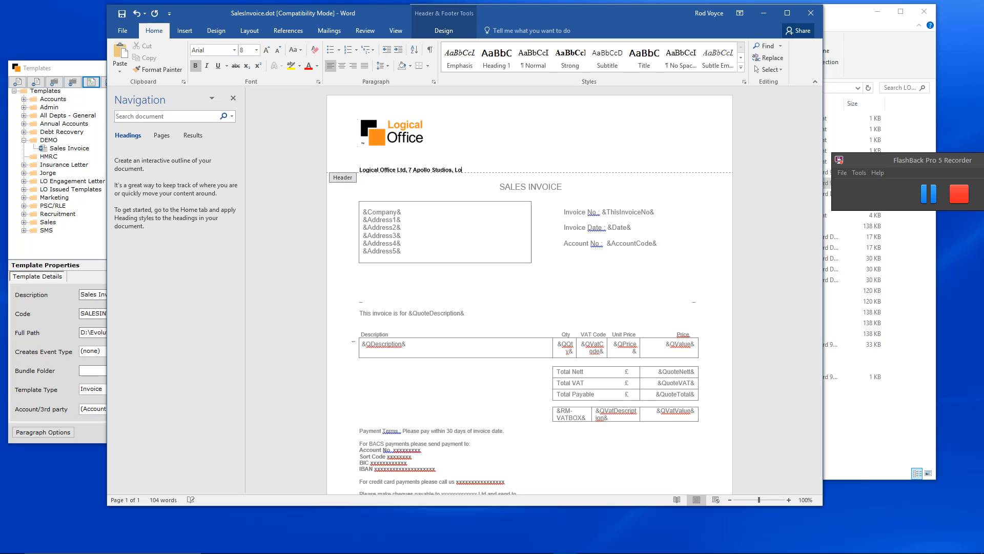
pyautogui.write('n NW5 2SB')
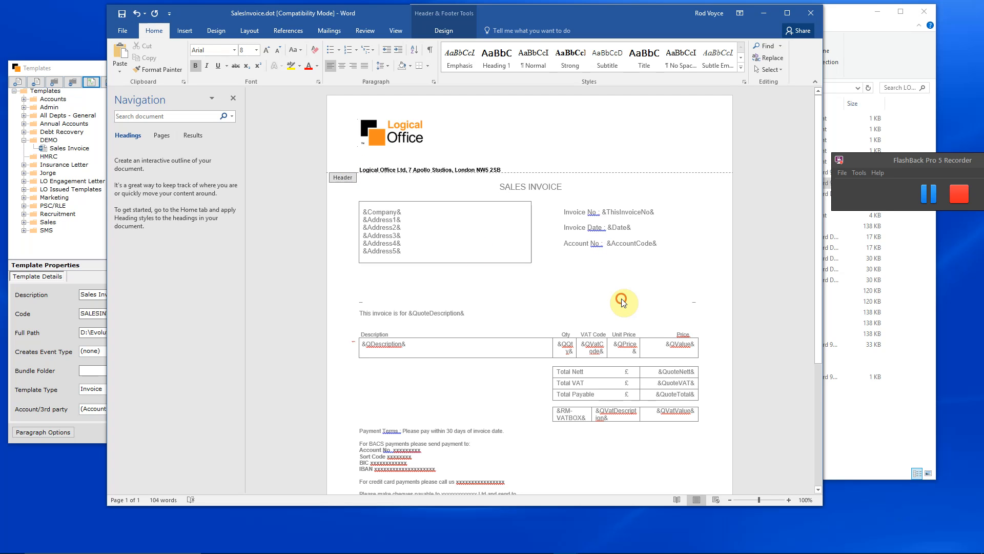
# Check the rest of the invoice page and close header and footer editing.
pyautogui.scroll(-4, 623, 303)
pyautogui.scroll(-2, 623, 303)
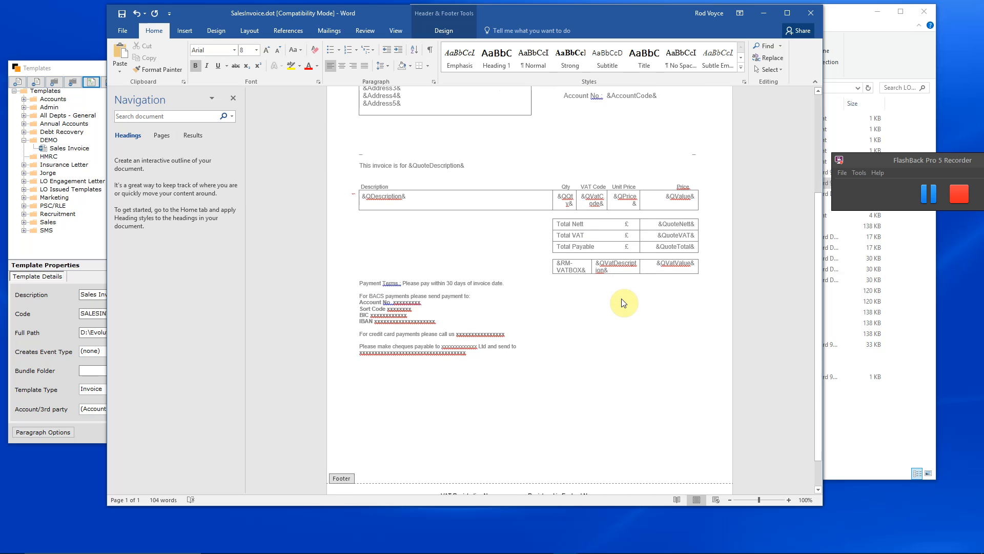
pyautogui.scroll(5, 623, 303)
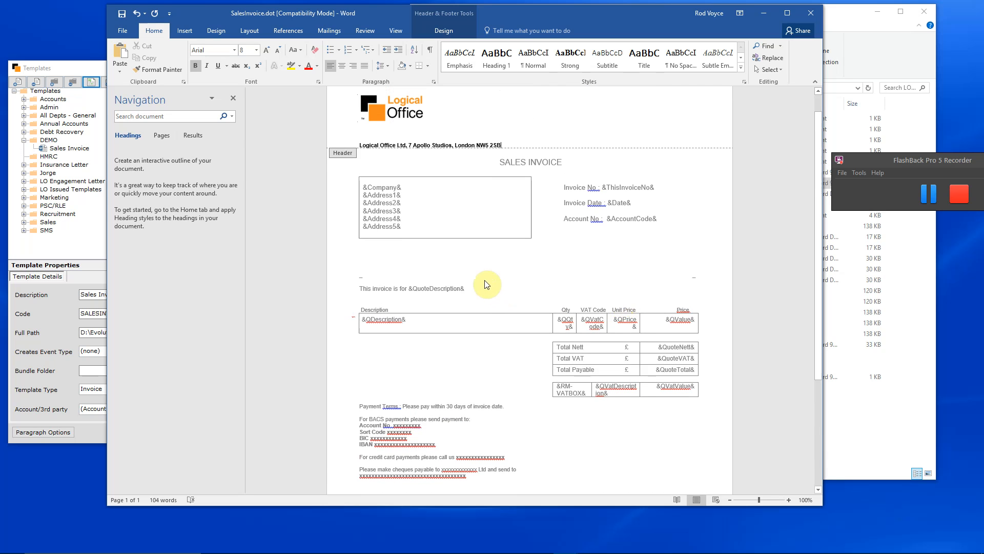
pyautogui.click(185, 32)
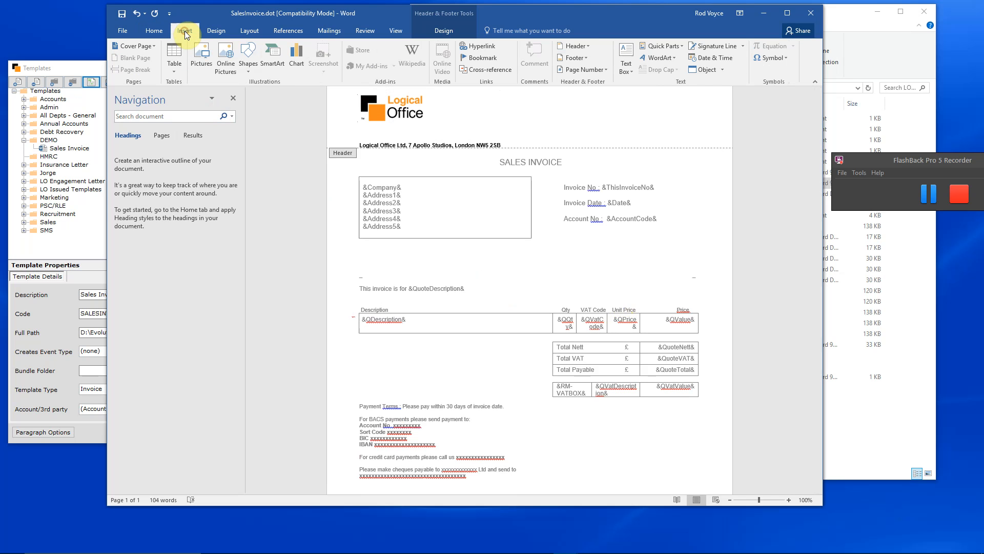
pyautogui.click(577, 45)
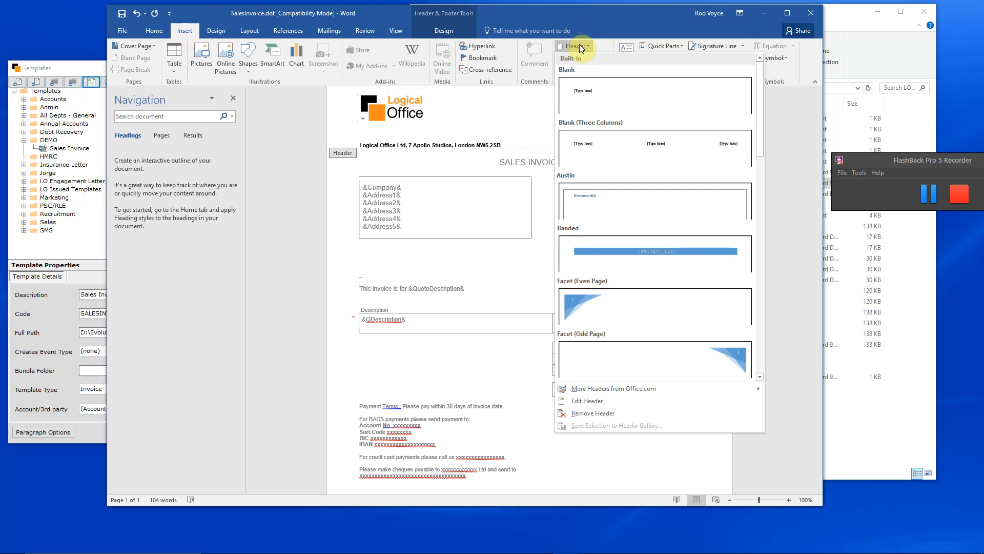
pyautogui.click(578, 401)
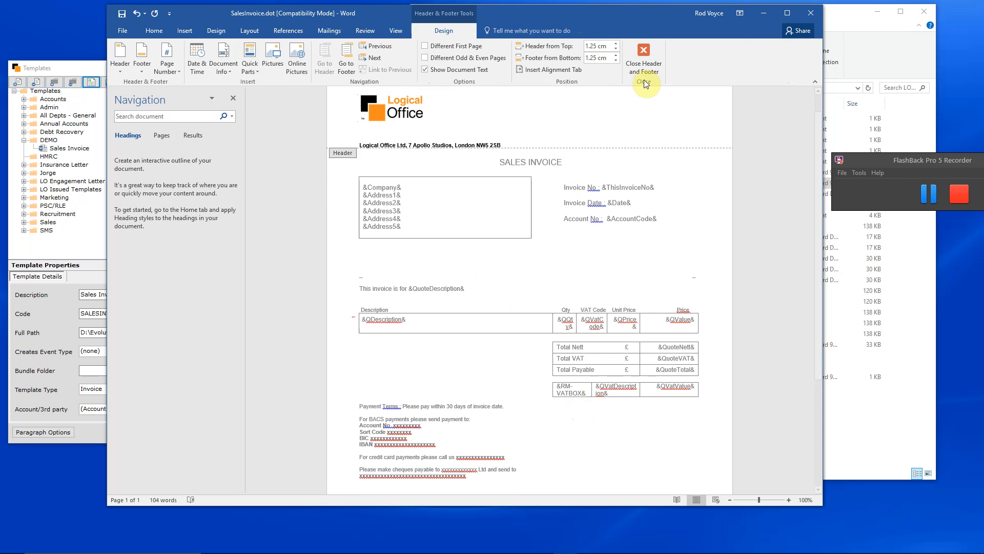
pyautogui.click(656, 66)
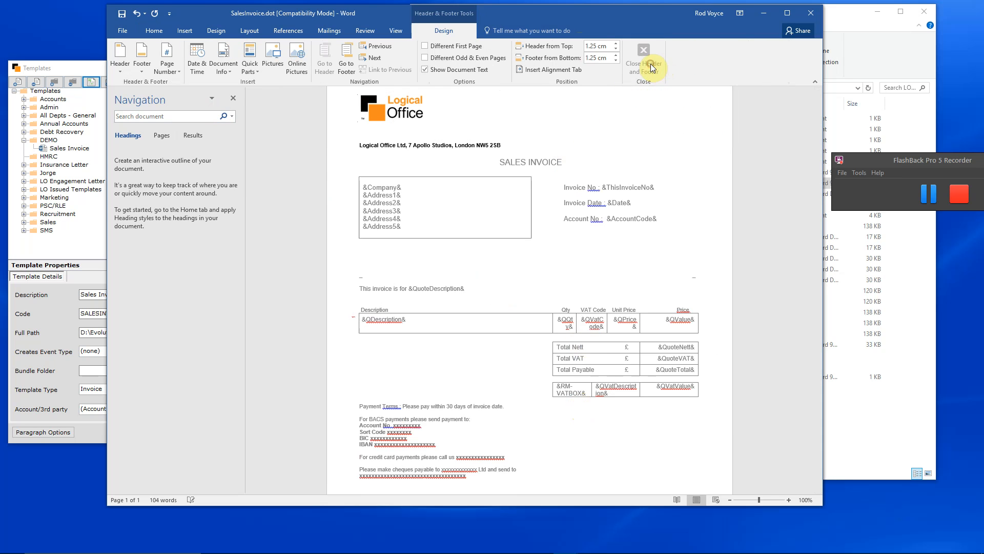
# Look over the finished invoice layout, save SalesInvoice.dot and close the document.
pyautogui.scroll(-5, 588, 312)
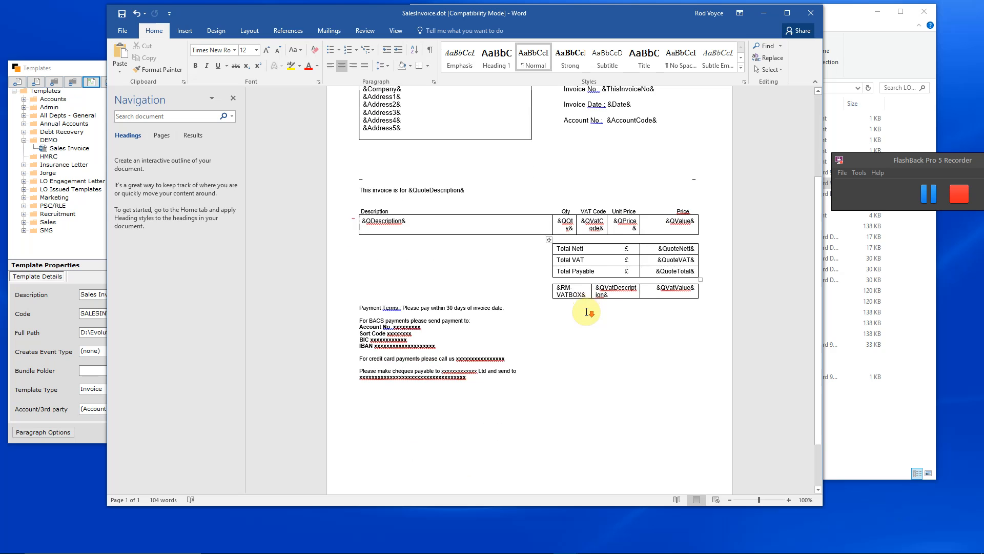
pyautogui.scroll(6, 588, 307)
pyautogui.click(123, 14)
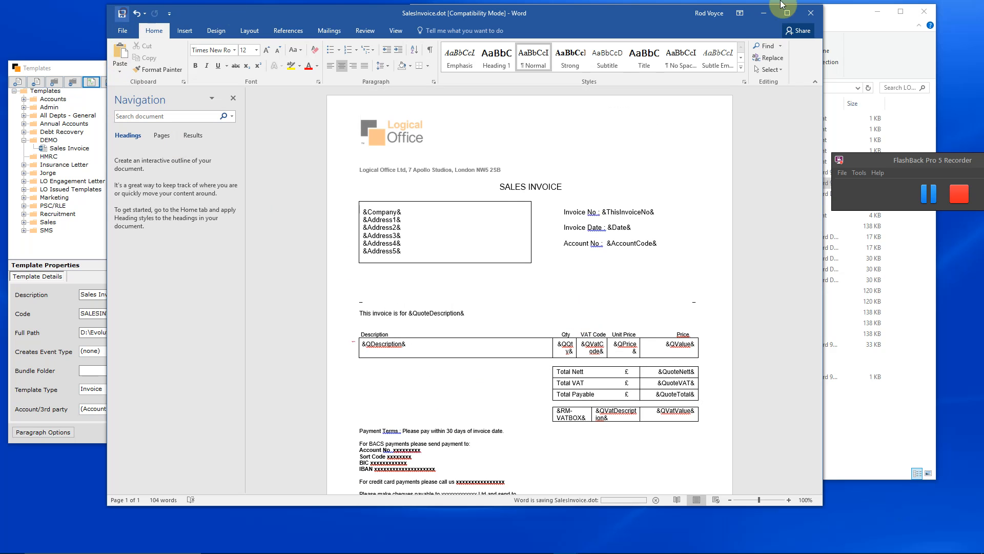
pyautogui.click(811, 13)
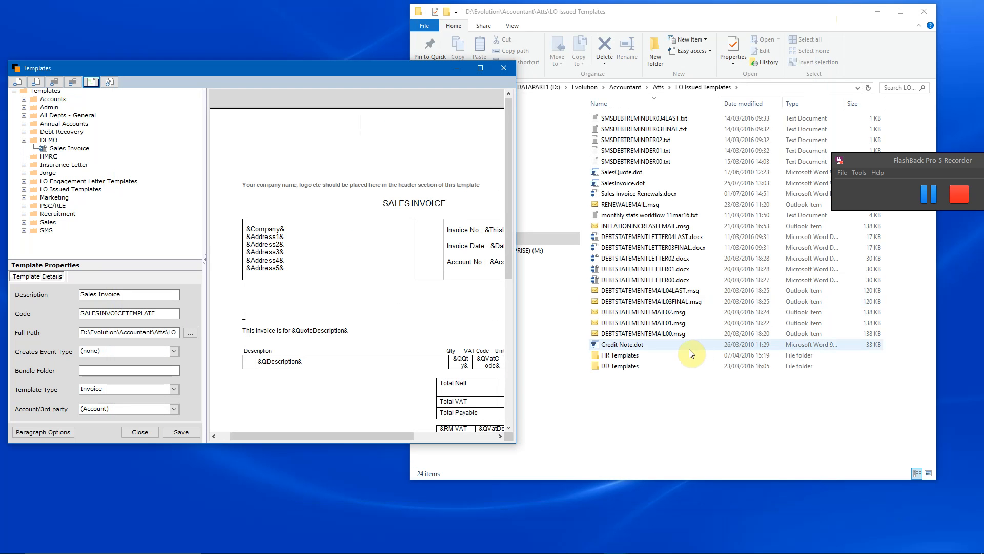
# Enlarge the Templates window and add a template under DEMO with description Debt Recovery Email and code DEBTEMAIL.
pyautogui.moveTo(512, 444); pyautogui.dragTo(581, 501)
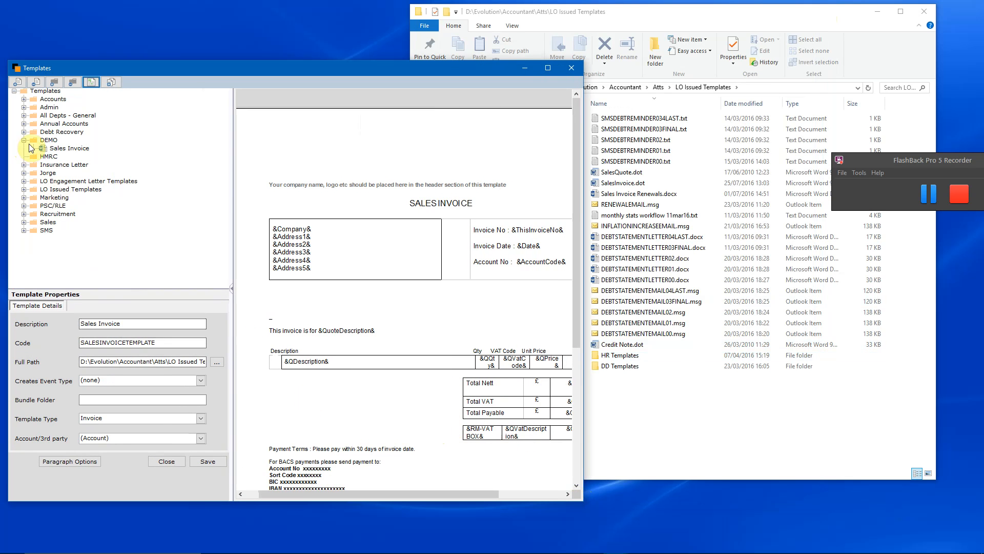
pyautogui.click(38, 140)
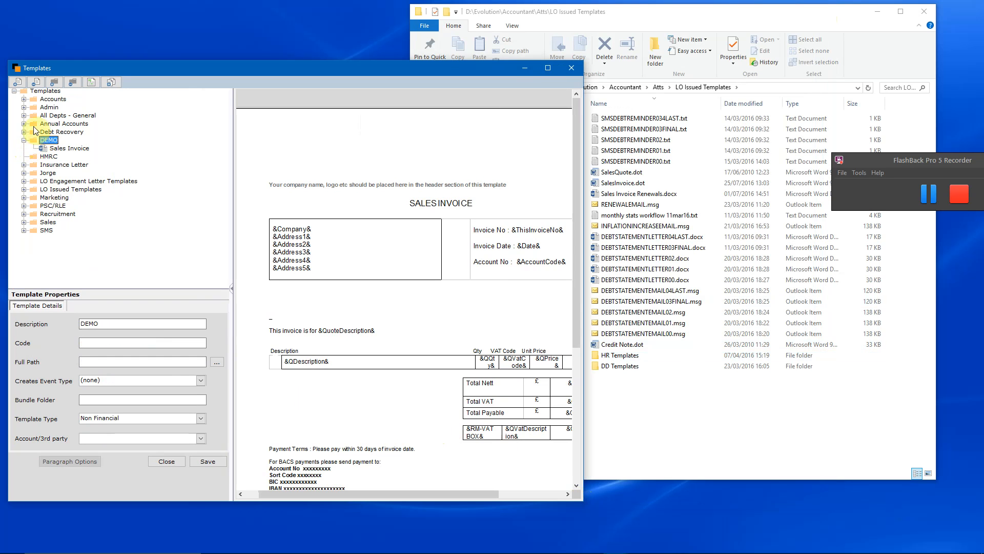
pyautogui.click(19, 82)
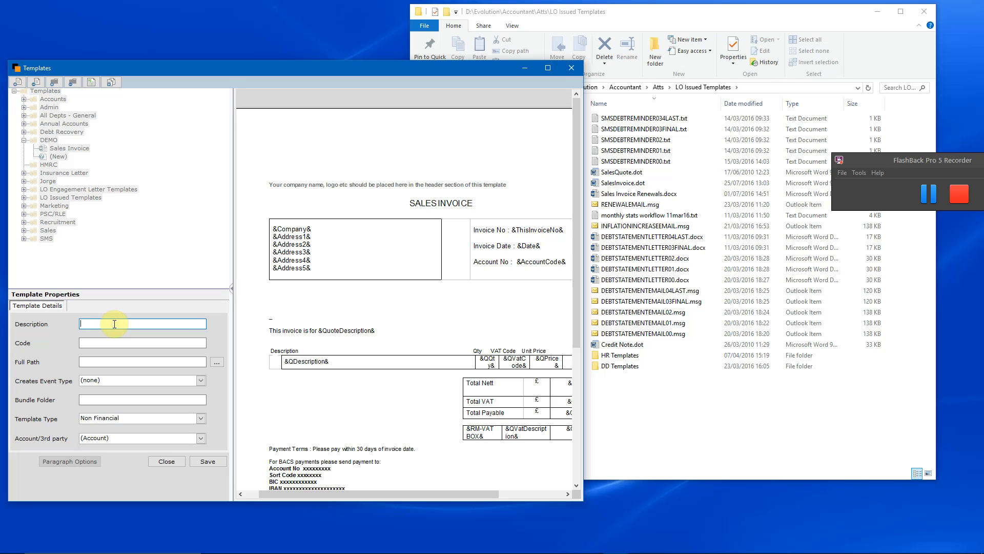
pyautogui.write('Debt Recovery Email')
pyautogui.press('Tab')
pyautogui.write('DEBTEMAIL')
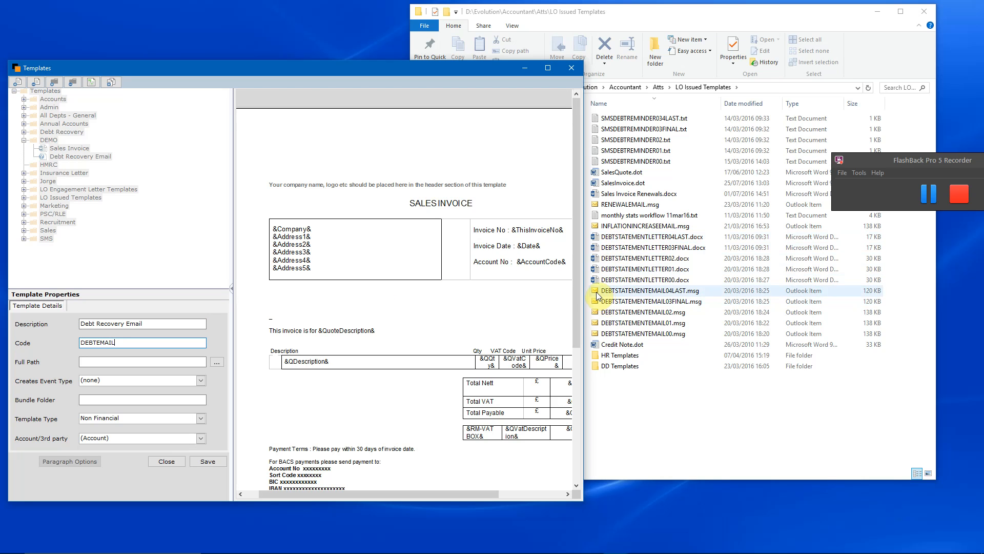
# Link DEBTSTATEMENTEMAIL01.msg as the new template's full path, set its template type to Statement, and save it.
pyautogui.moveTo(598, 323); pyautogui.dragTo(175, 367)
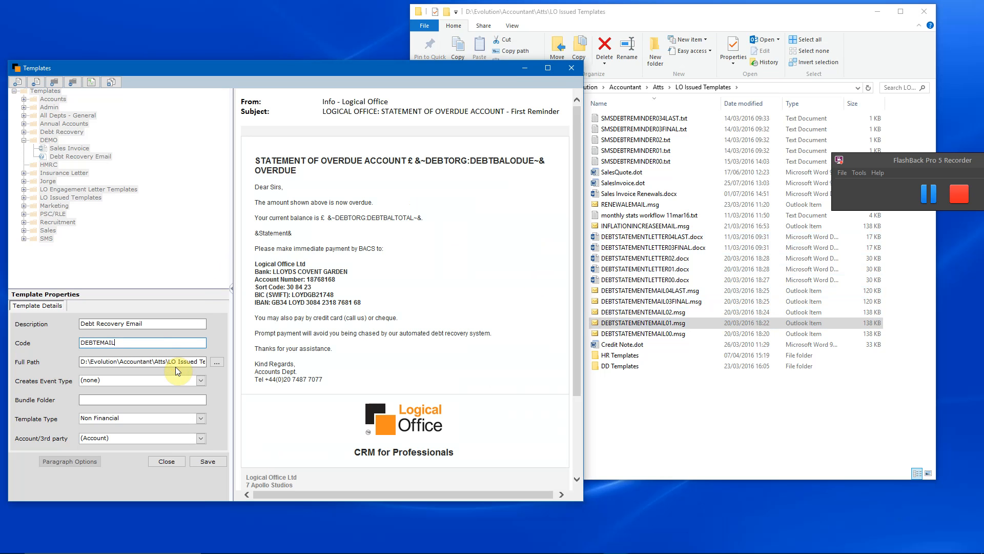
pyautogui.click(201, 418)
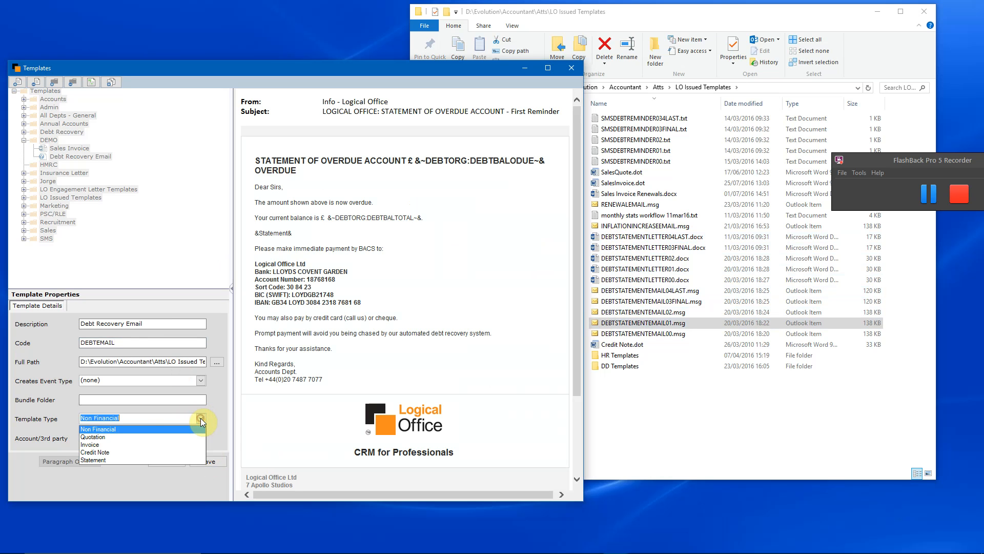
pyautogui.click(93, 459)
pyautogui.click(215, 463)
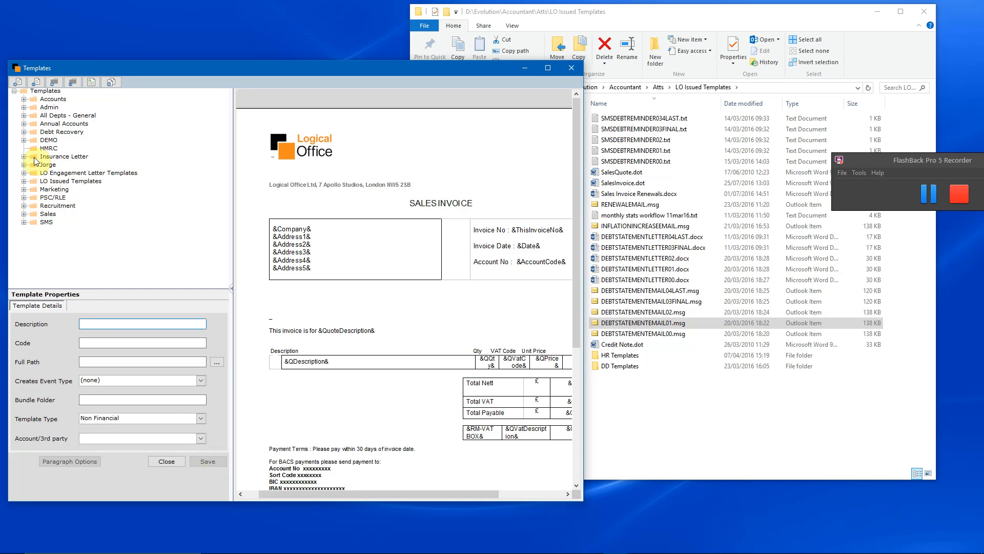
# Expand the DEMO folder and preview the Debt Recovery Email and Sales Invoice templates.
pyautogui.click(23, 140)
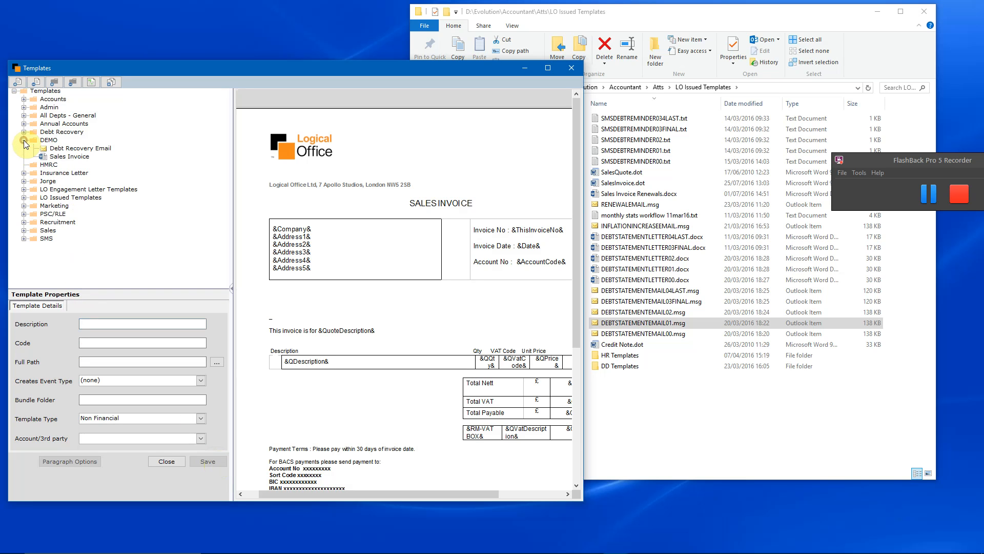
pyautogui.click(64, 149)
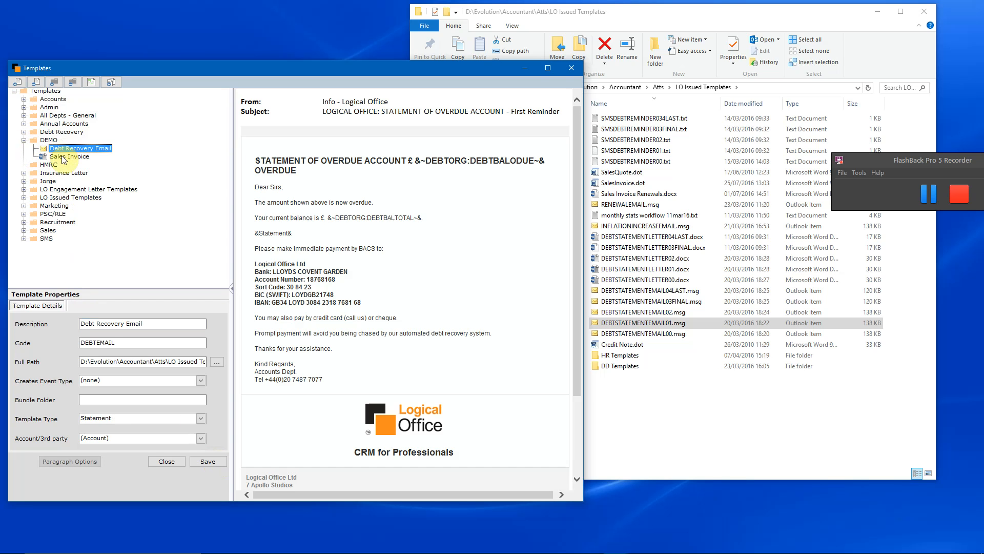
pyautogui.click(61, 159)
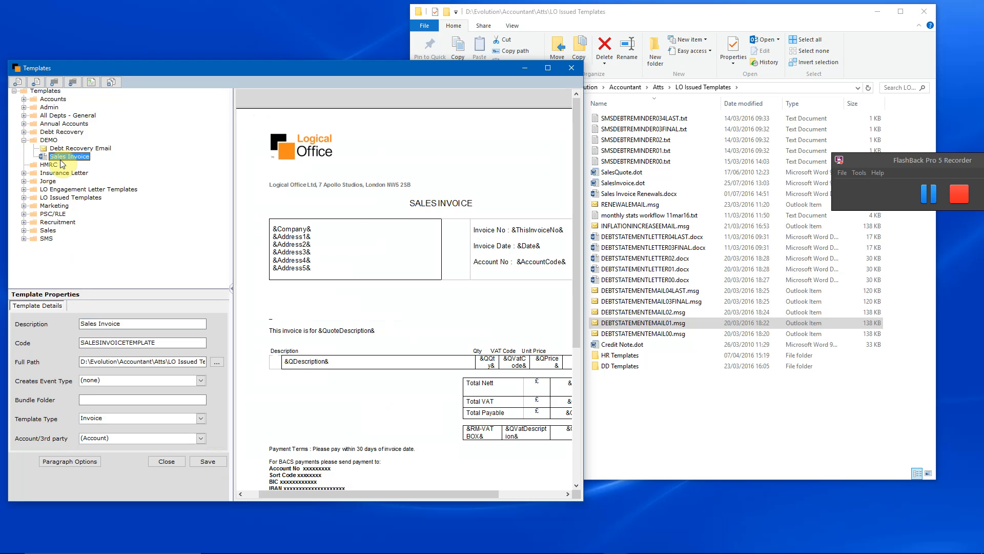
# Request deletion of the Debt Recovery Email template entry and decline the confirmation.
pyautogui.click(56, 148)
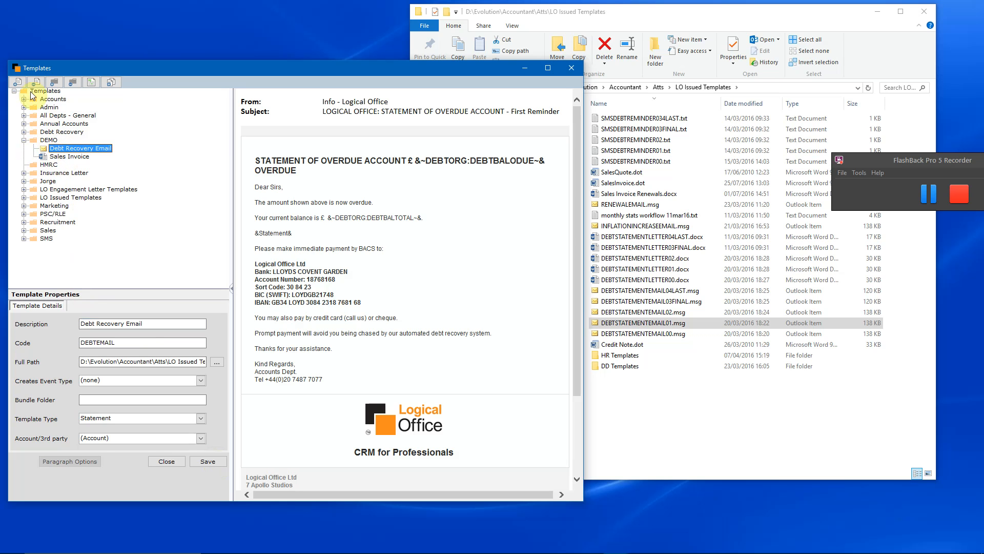
pyautogui.click(39, 83)
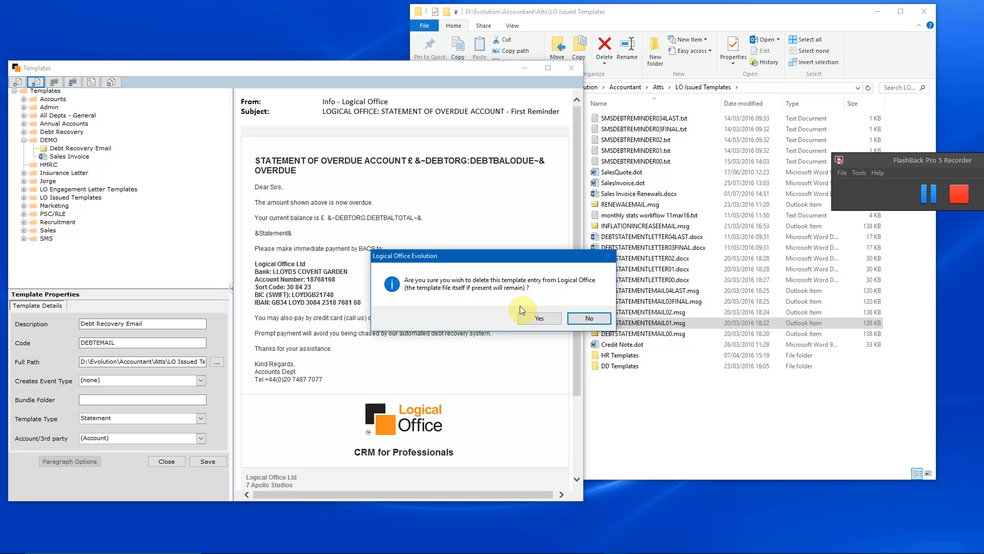
pyautogui.click(594, 321)
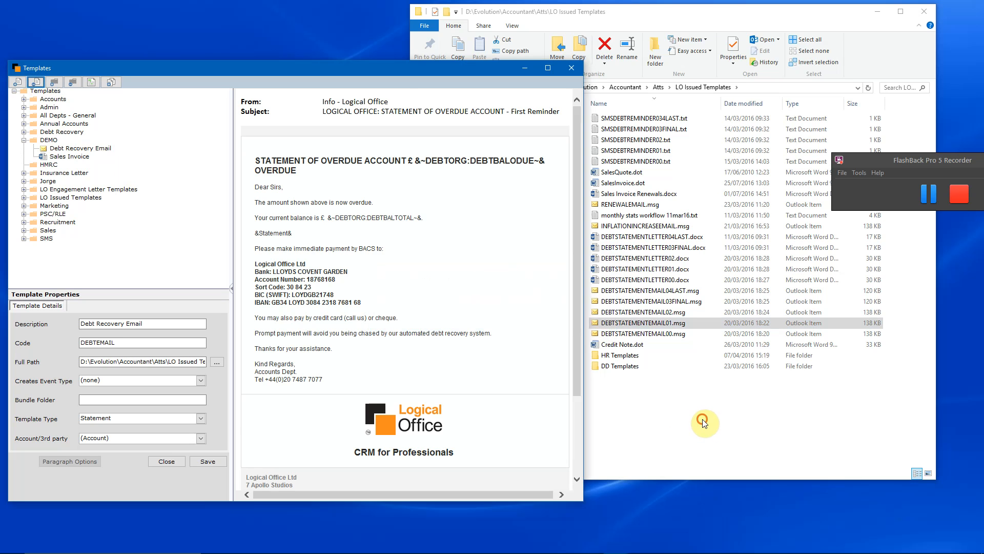
# Close the LO Issued Templates folder window and move the Templates window toward the middle of the desktop.
pyautogui.click(710, 436)
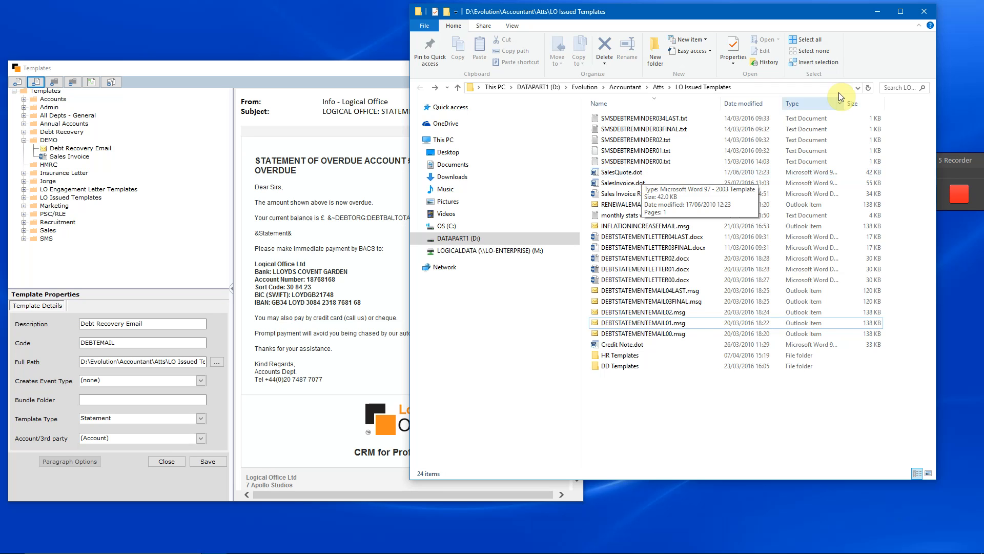
pyautogui.click(924, 12)
pyautogui.moveTo(371, 67); pyautogui.dragTo(475, 51)
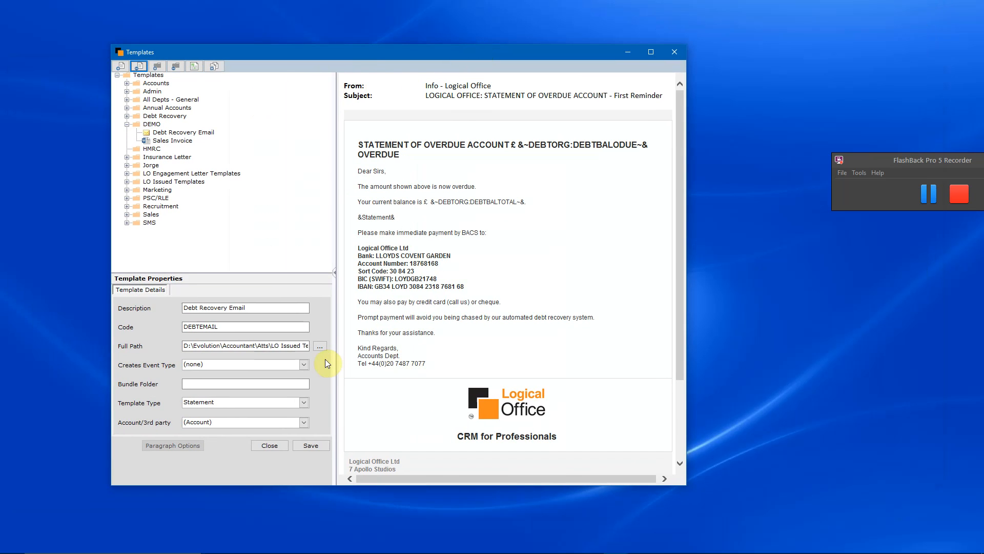
# Clone the Debt Recovery Email template in DEMO and give the copy the description Debt Recovery 2.
pyautogui.click(153, 125)
pyautogui.click(157, 132)
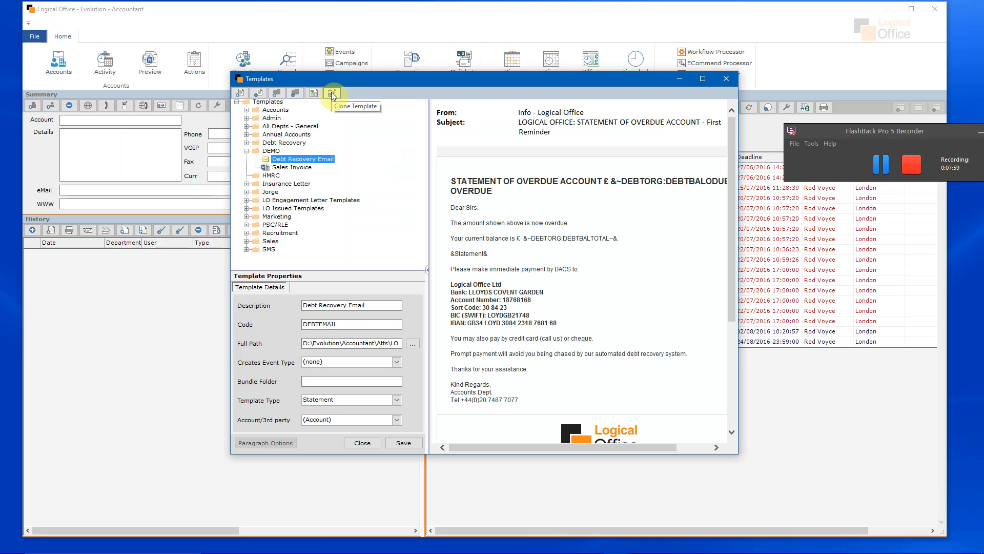
pyautogui.click(333, 94)
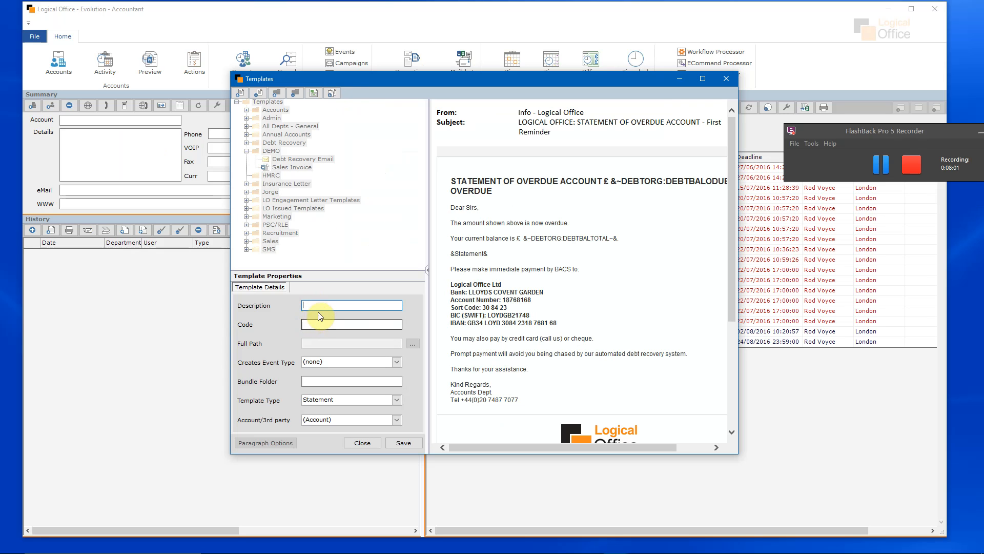
pyautogui.write('De')
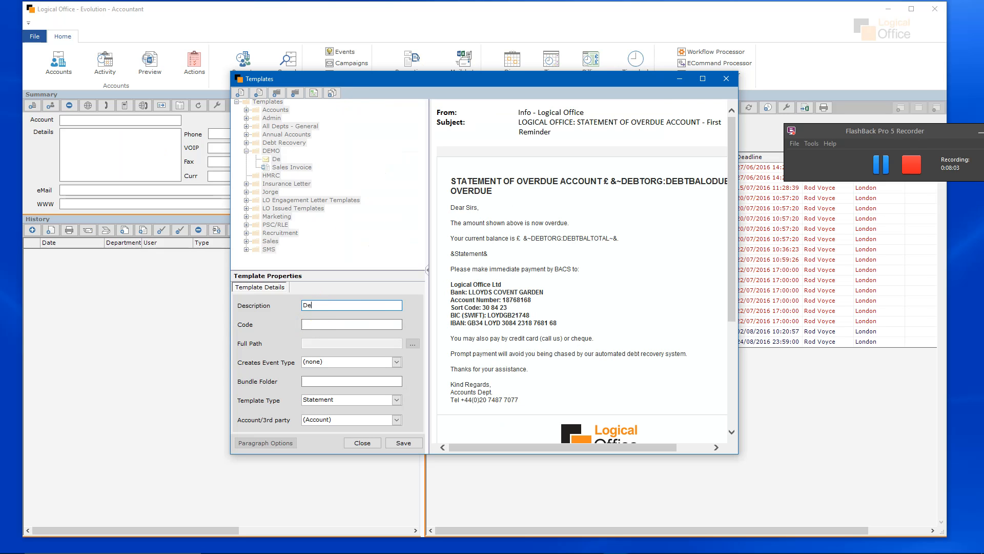
pyautogui.write('bt Recovery')
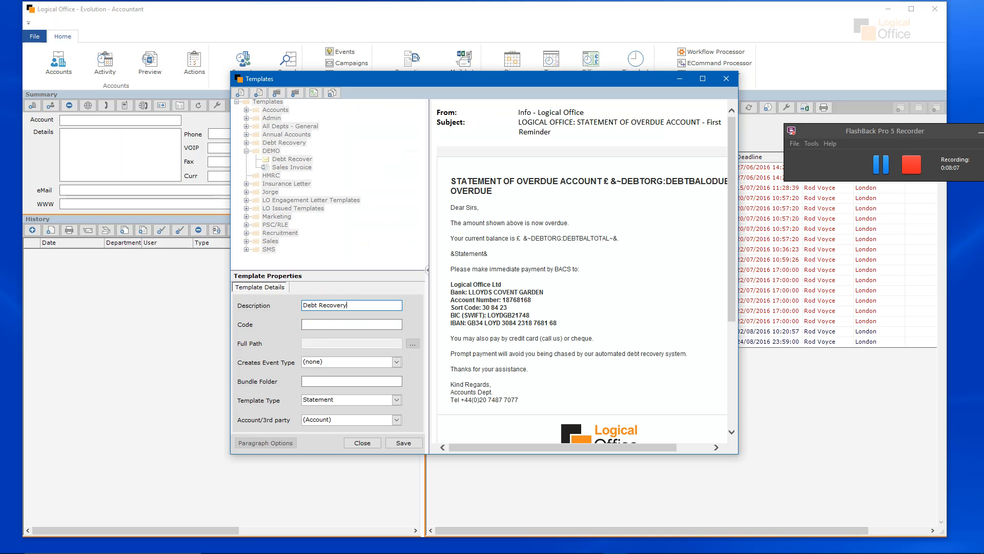
pyautogui.write(' 2')
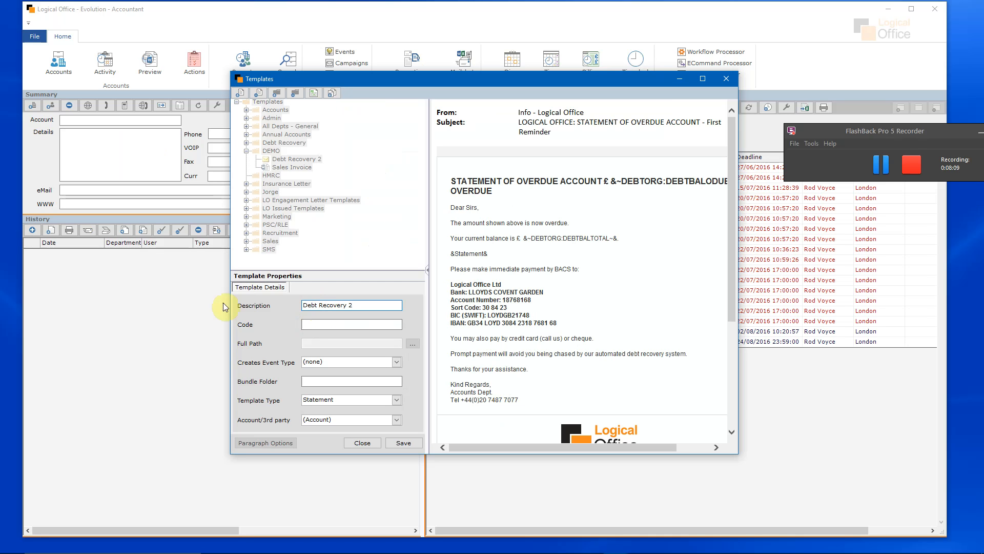
# Set the cloned template's code to DEBTTWO and save it.
pyautogui.press('Tab')
pyautogui.write('DBET')
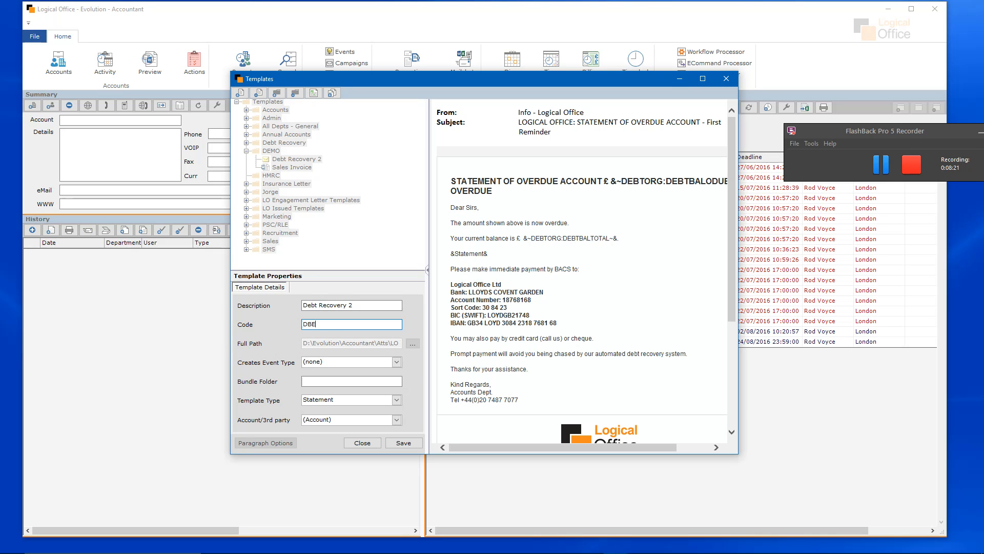
pyautogui.press('BackSpace')
pyautogui.press('BackSpace')
pyautogui.press('BackSpace')
pyautogui.write('EBTTWO')
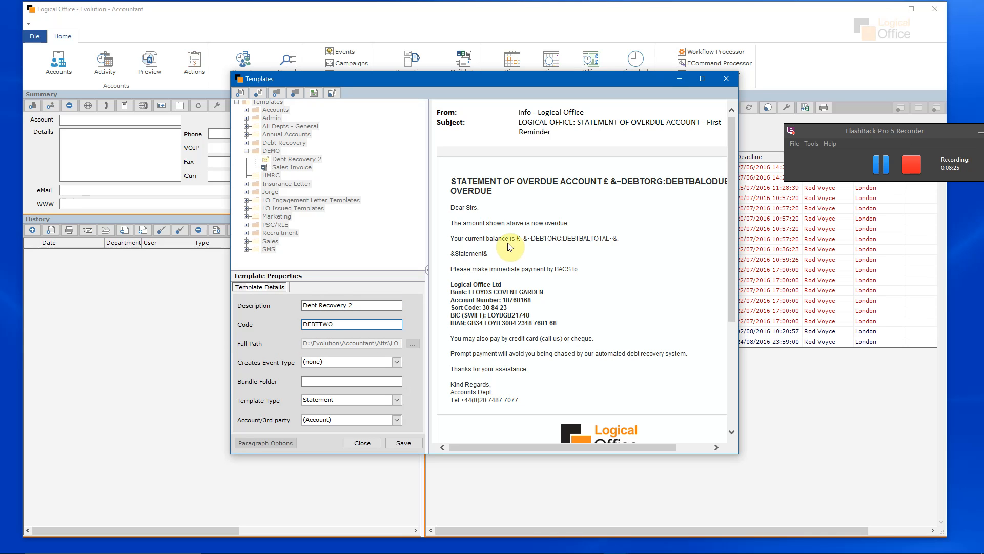
pyautogui.click(404, 443)
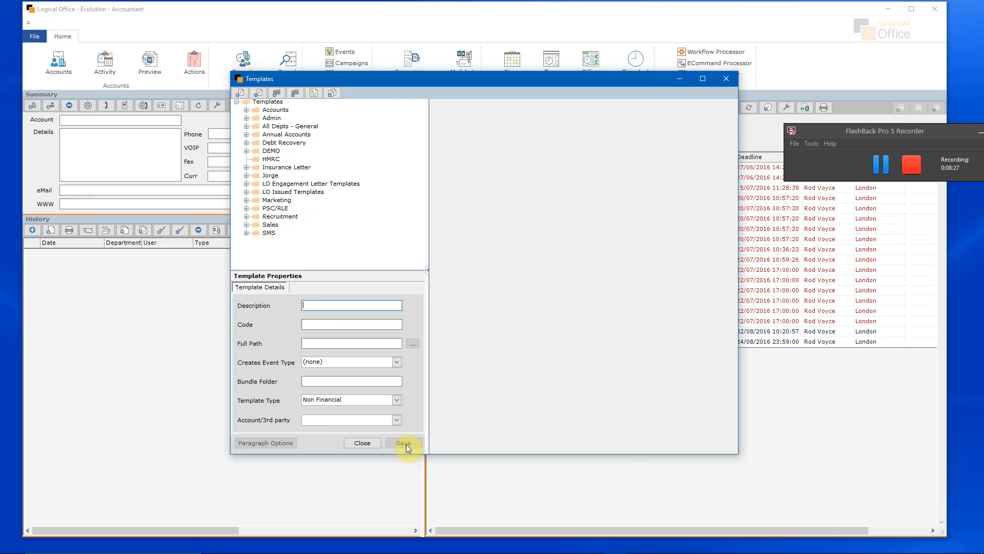
# Open the Debt Recovery 2 template from DEMO for editing, check the message content, and close it.
pyautogui.click(247, 152)
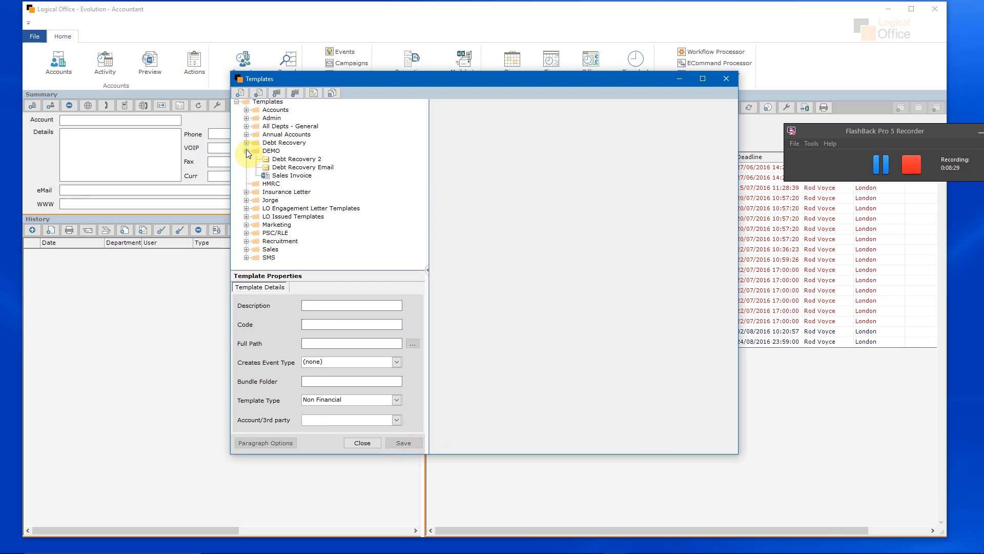
pyautogui.click(291, 160)
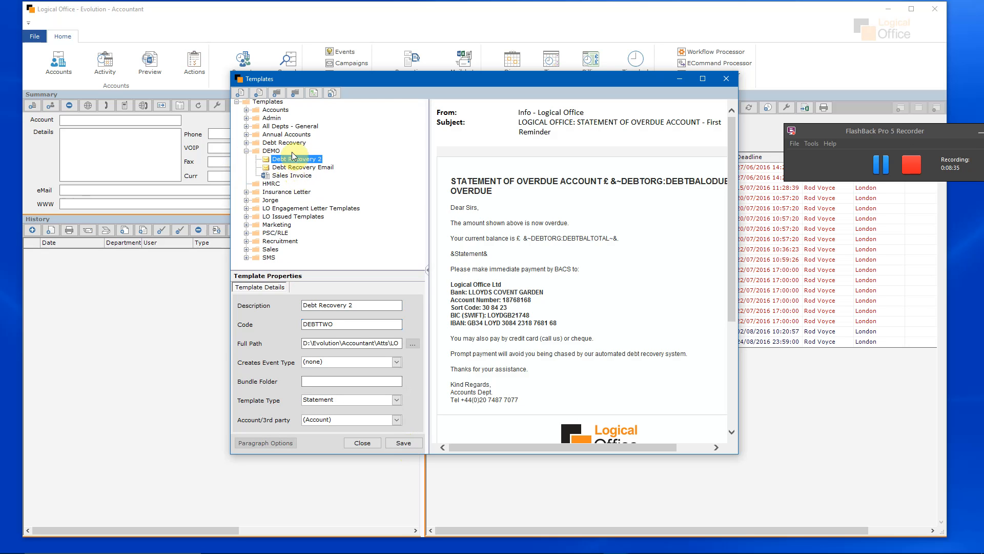
pyautogui.click(313, 93)
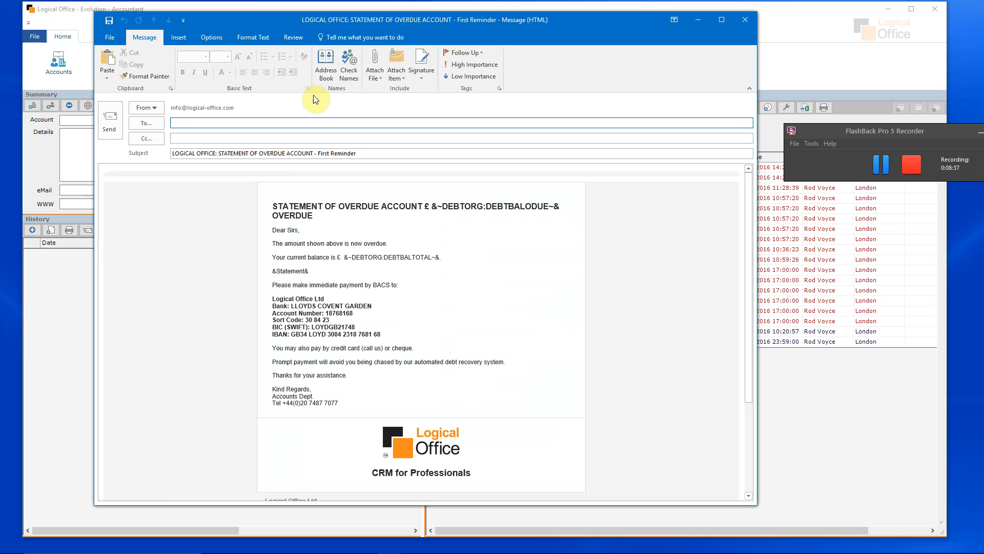
pyautogui.click(741, 22)
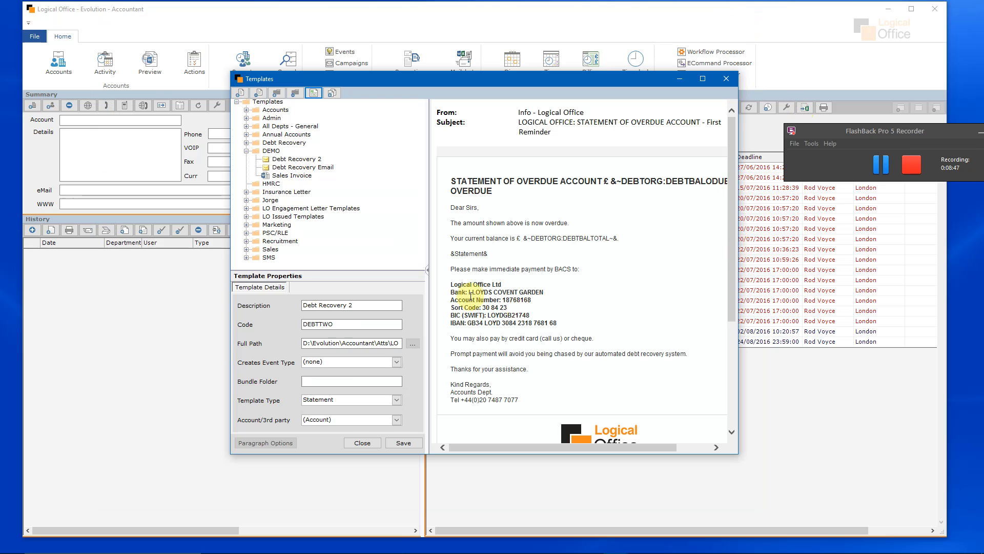
# Delete the Debt Recovery 2 template entry from the DEMO folder and confirm the deletion.
pyautogui.click(270, 160)
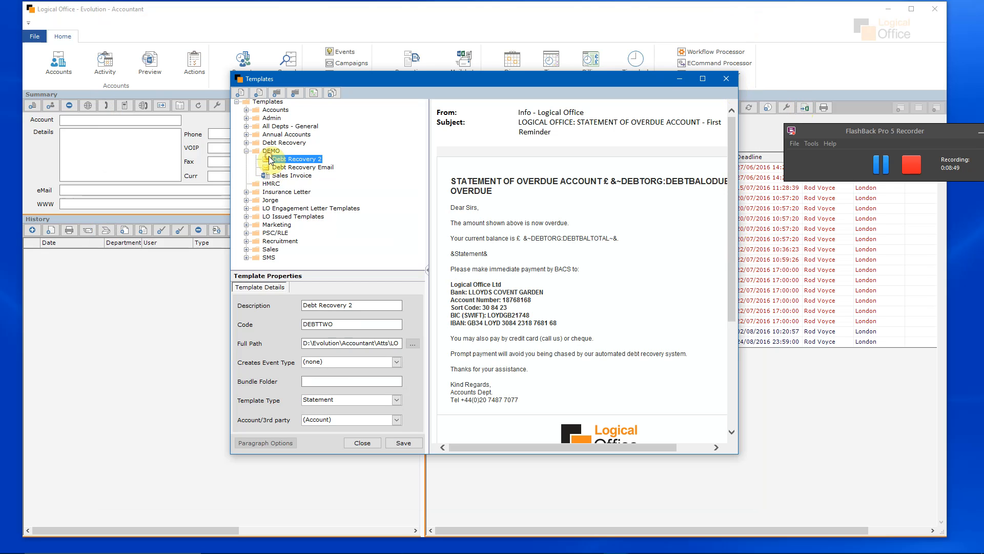
pyautogui.click(258, 93)
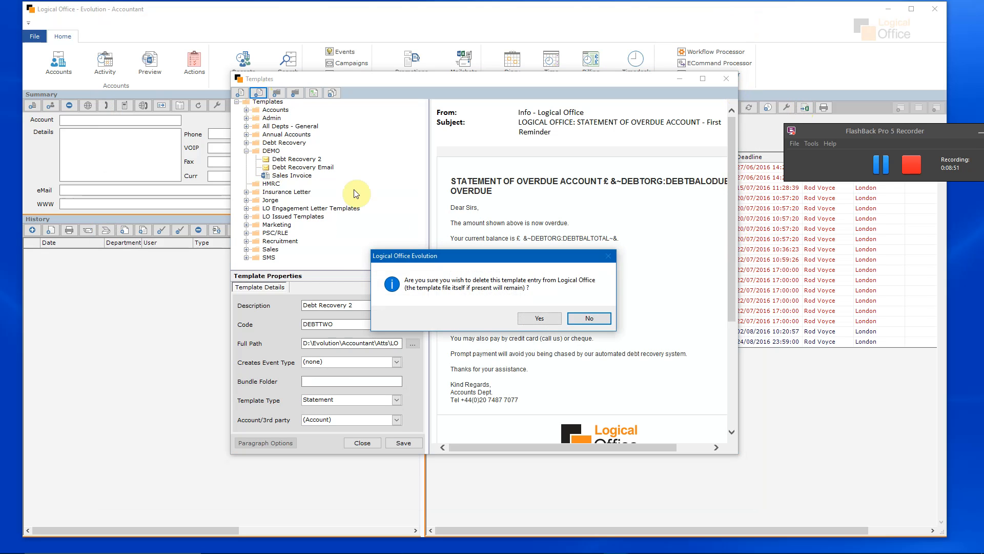
pyautogui.click(539, 318)
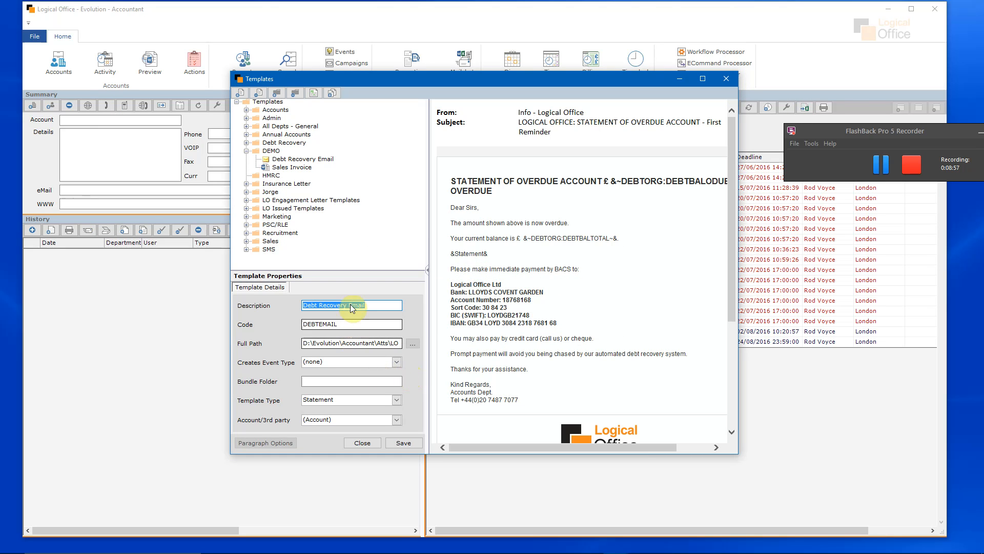
# Rename the Debt Recovery Email template to Debt Recovery Email One, save it, and reselect it in the DEMO folder.
pyautogui.click(366, 306)
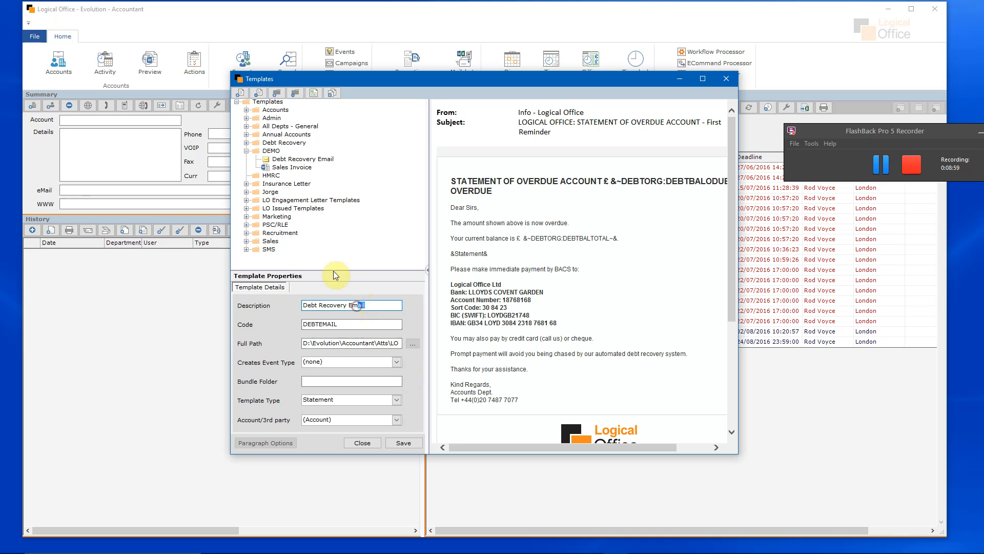
pyautogui.click(277, 161)
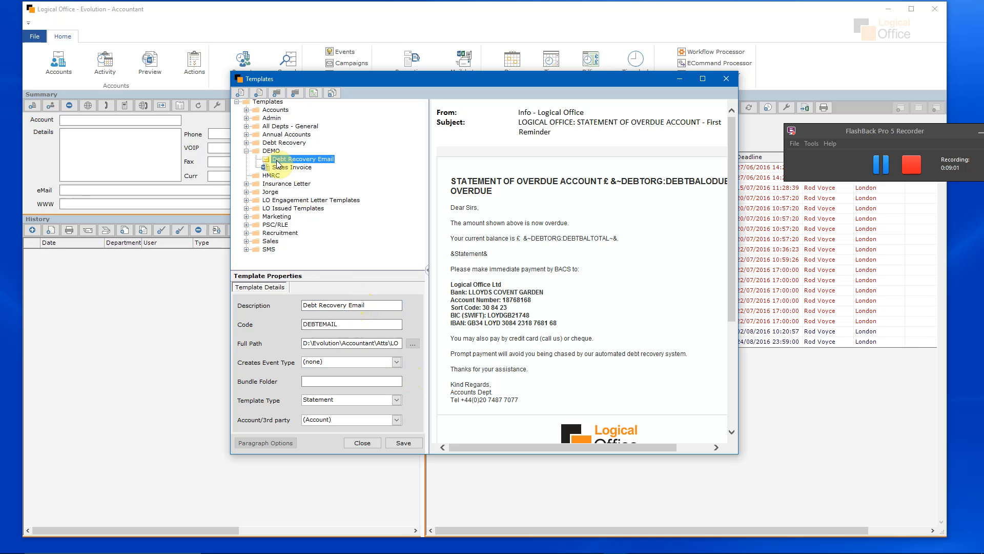
pyautogui.click(374, 307)
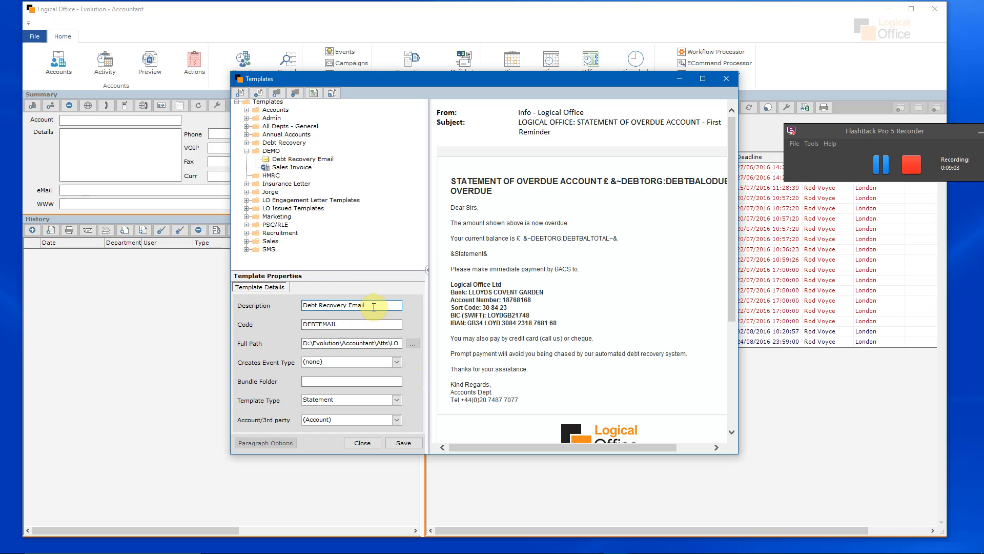
pyautogui.write('One')
pyautogui.click(404, 443)
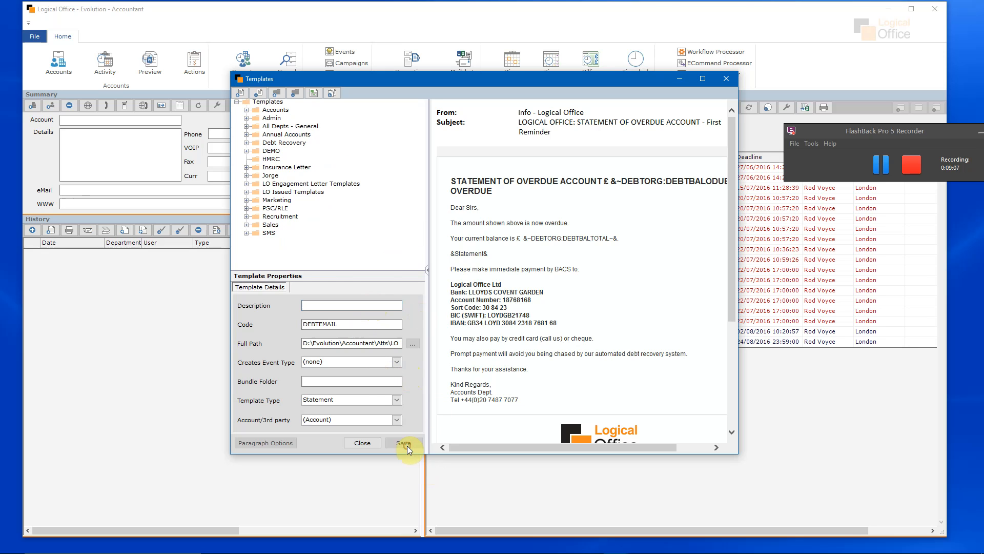
pyautogui.click(246, 151)
pyautogui.click(246, 151)
pyautogui.click(339, 158)
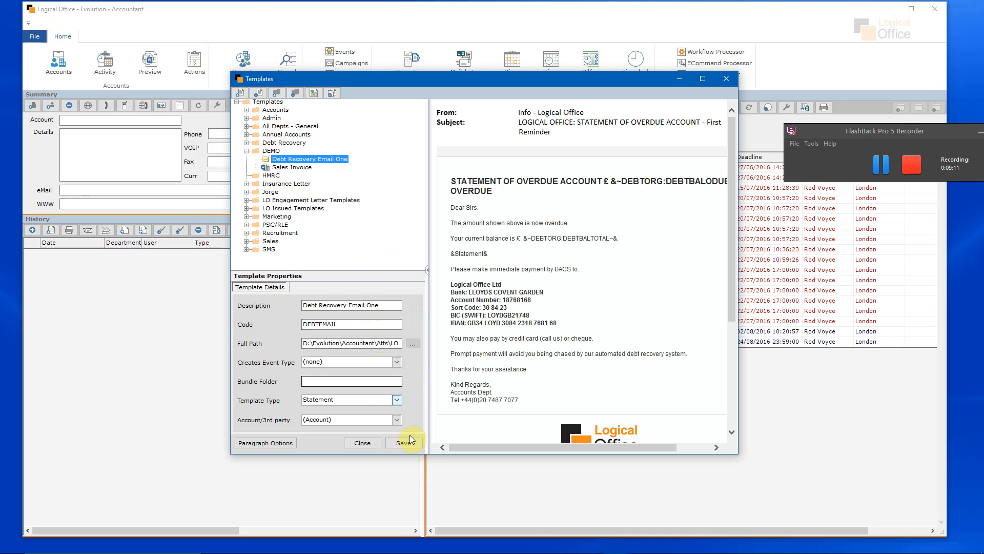